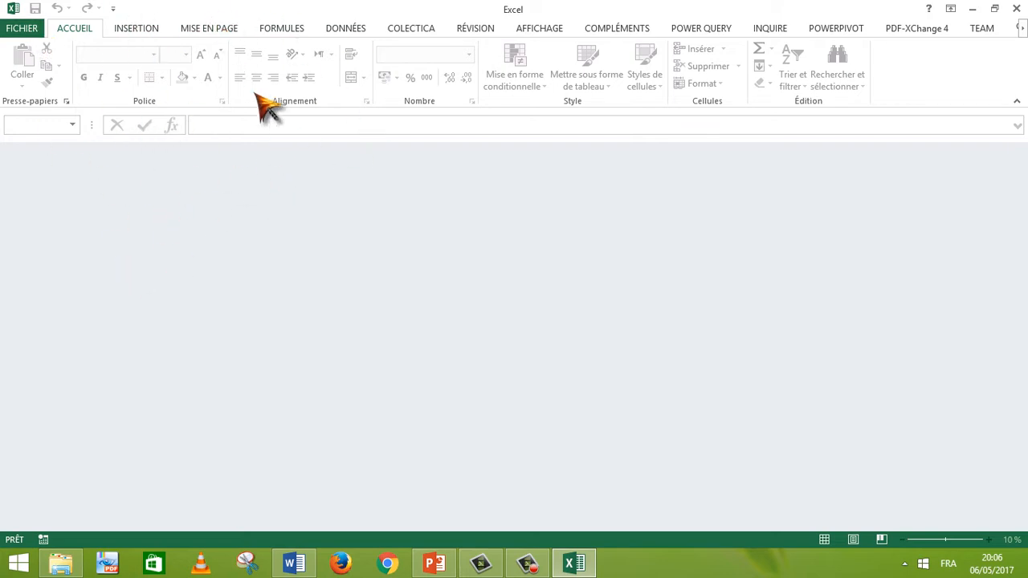
- Create a new blank workbook after looking over the available templates
click(24, 29)
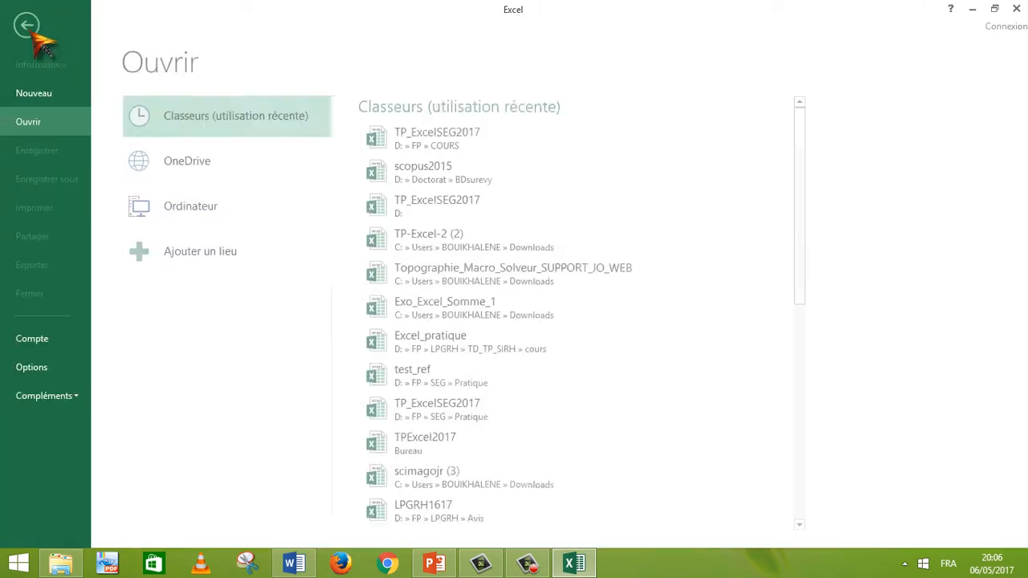
click(59, 104)
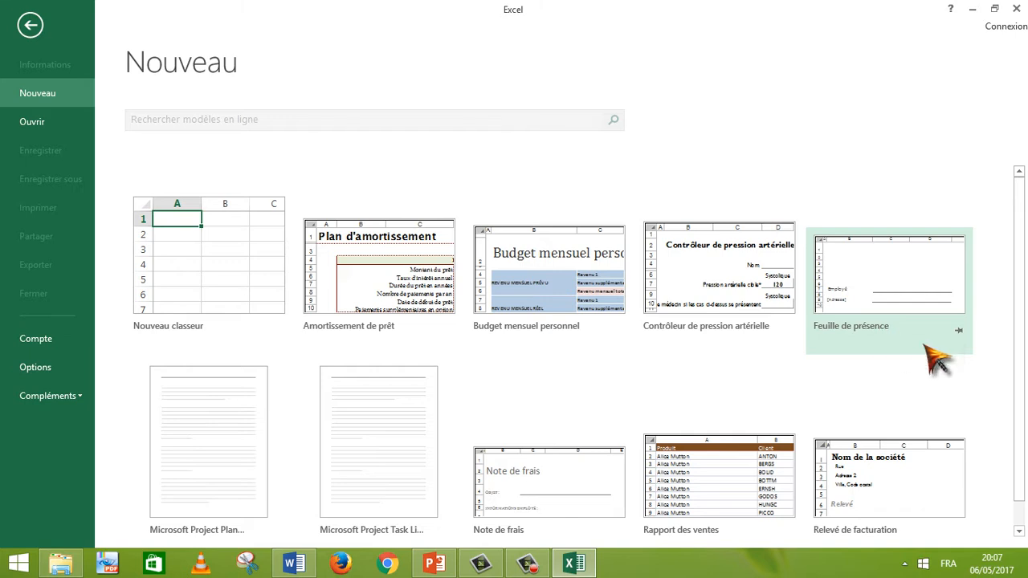
scroll(1022, 291, down, 1)
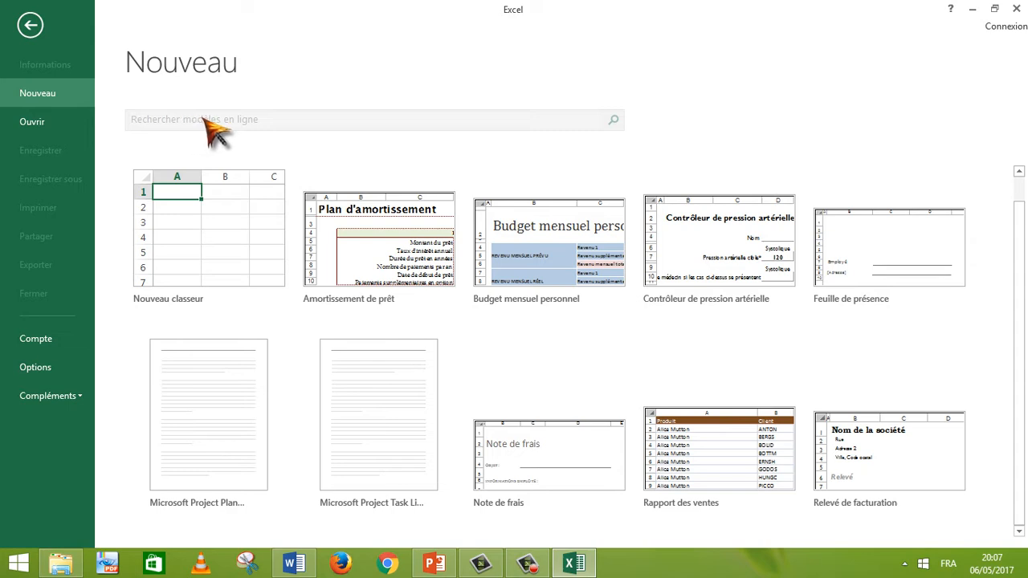
click(217, 245)
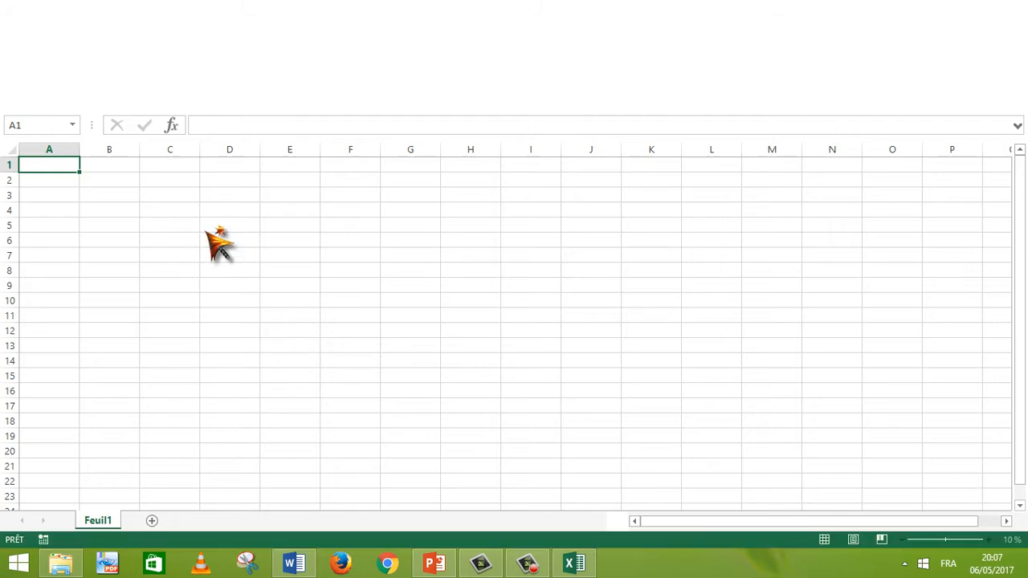
click(209, 231)
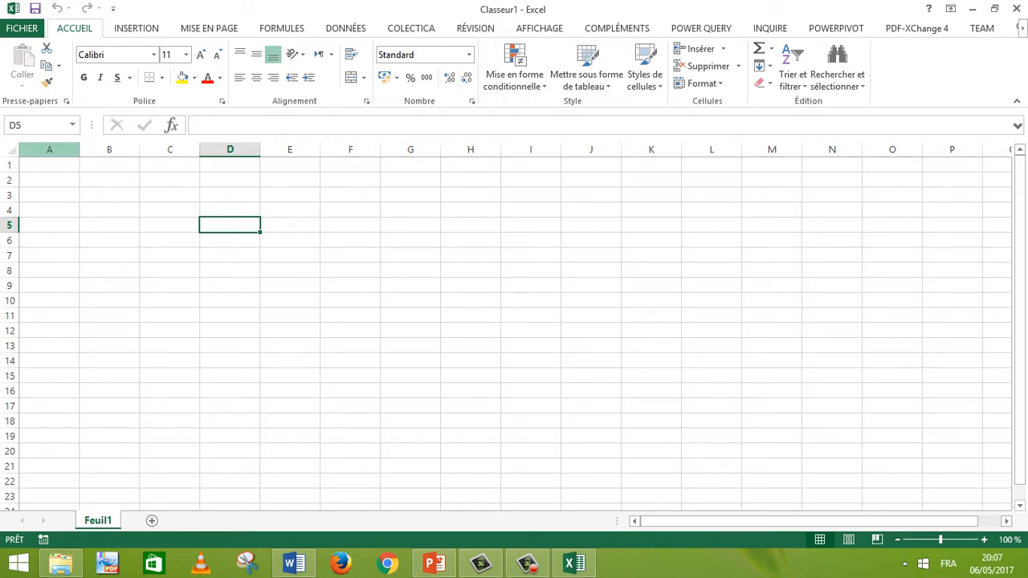
click(49, 149)
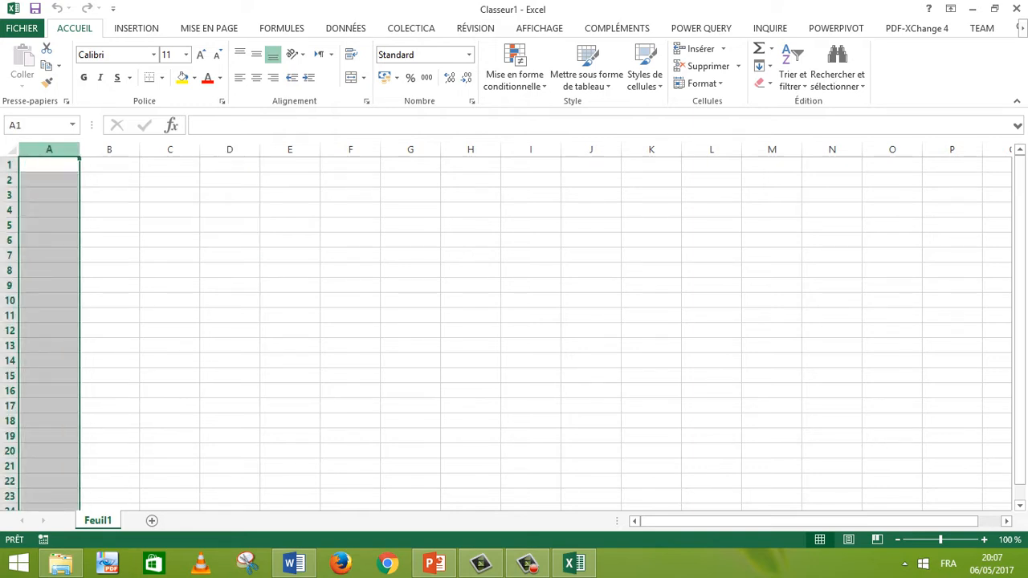
click(9, 180)
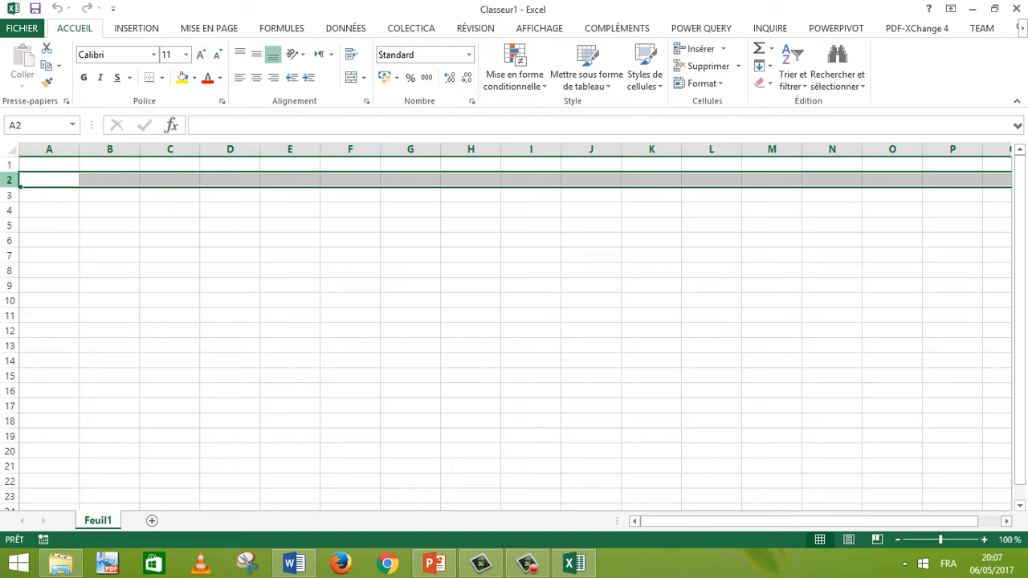
click(10, 165)
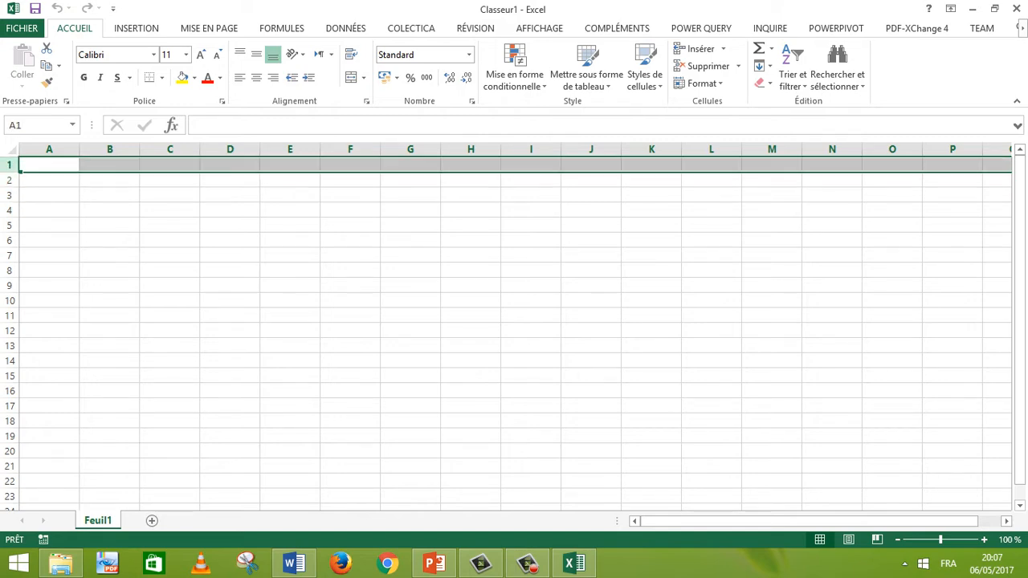
click(9, 180)
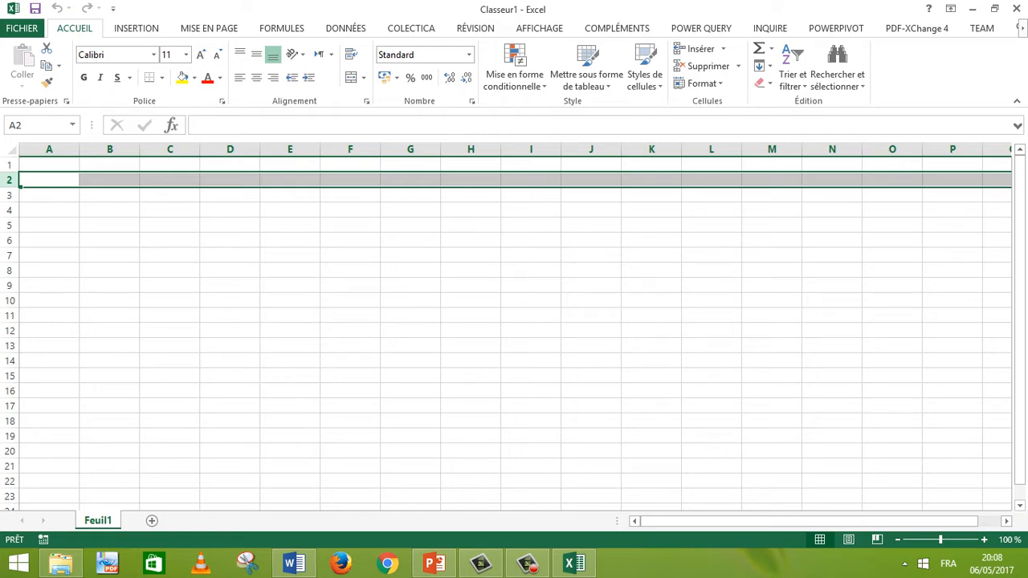
- Enter the headers Nom in cell B2, Prénom in D2 and Note in E2
click(110, 180)
text(Nom)
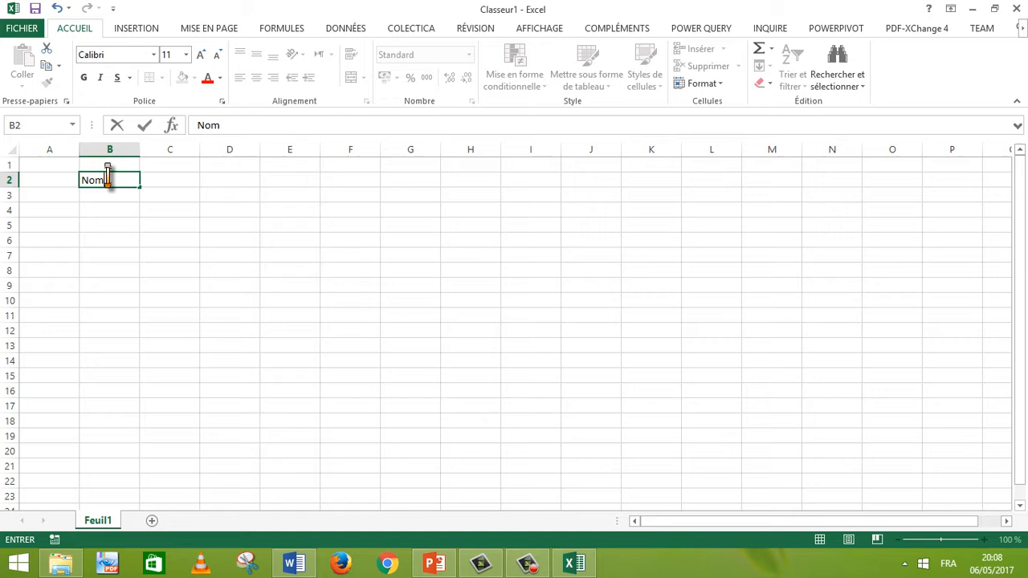
key(Tab)
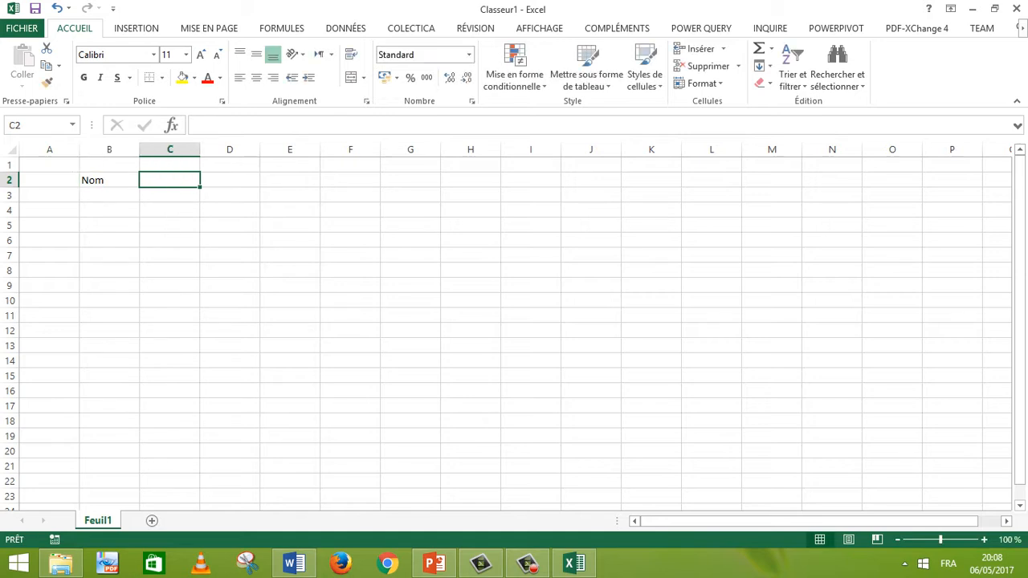
key(Tab)
text(P)
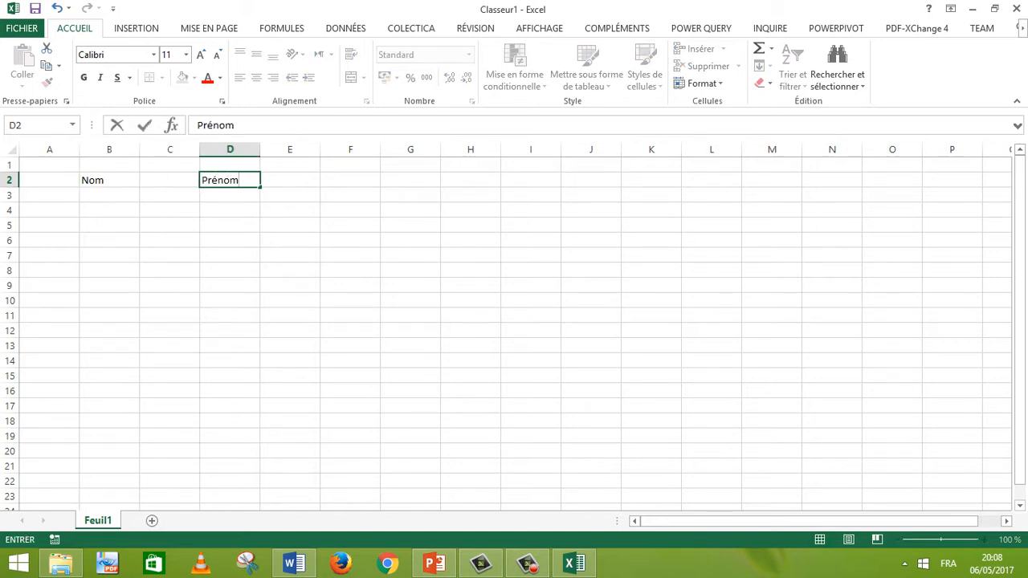
key(Tab)
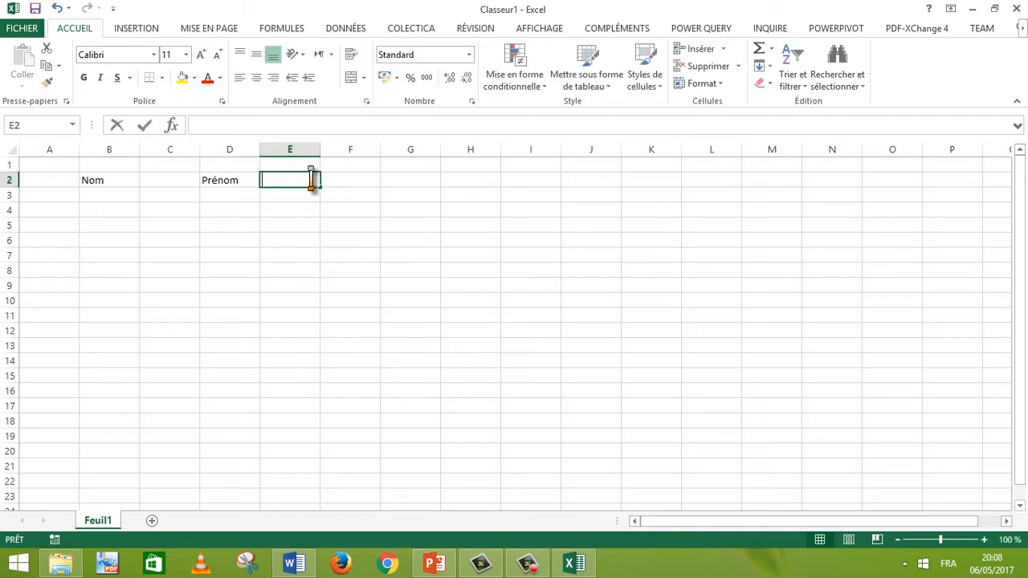
text(Note)
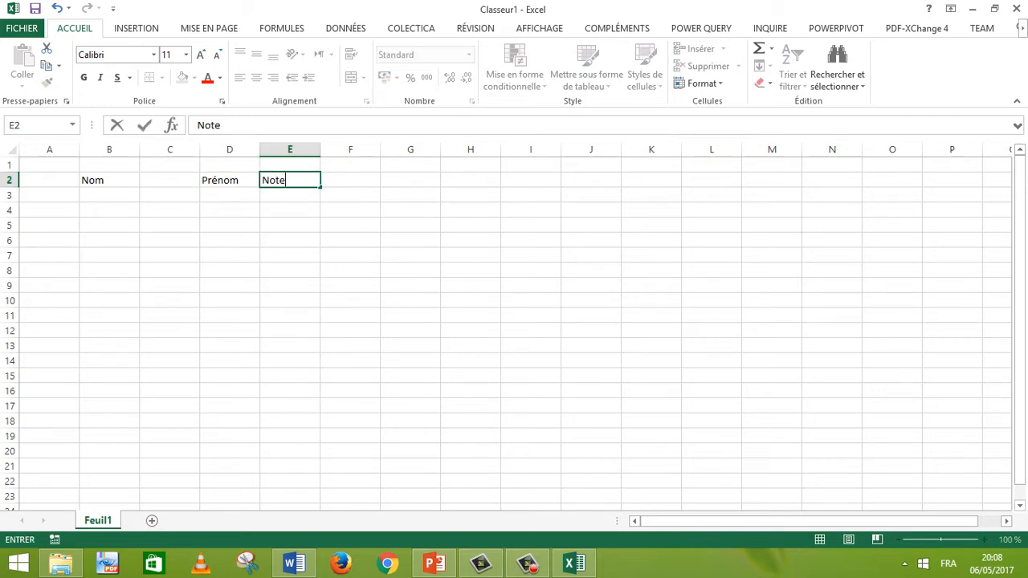
key(Return)
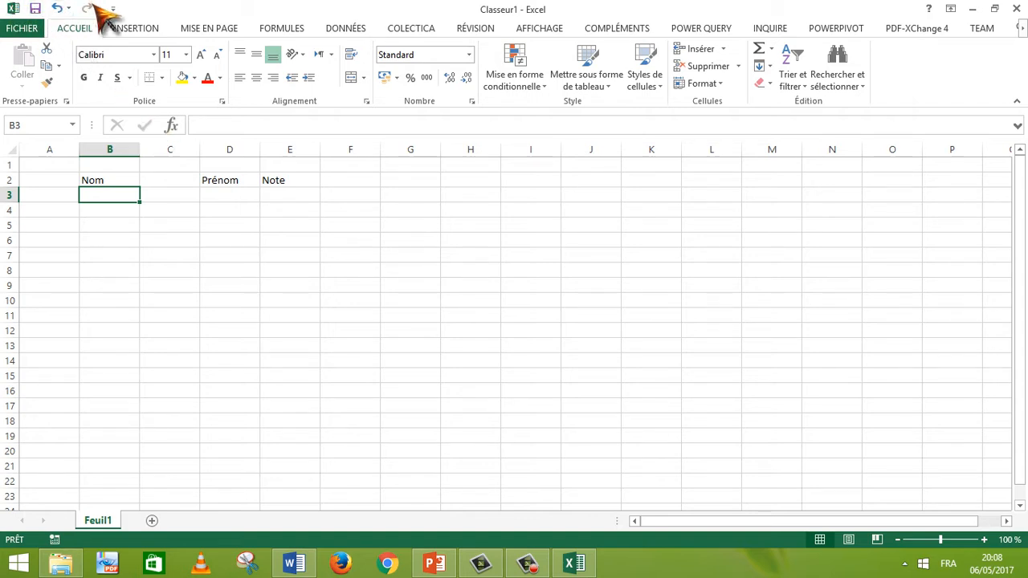
- Start saving the workbook in the COURS folder on drive D and name the file Notes
click(32, 29)
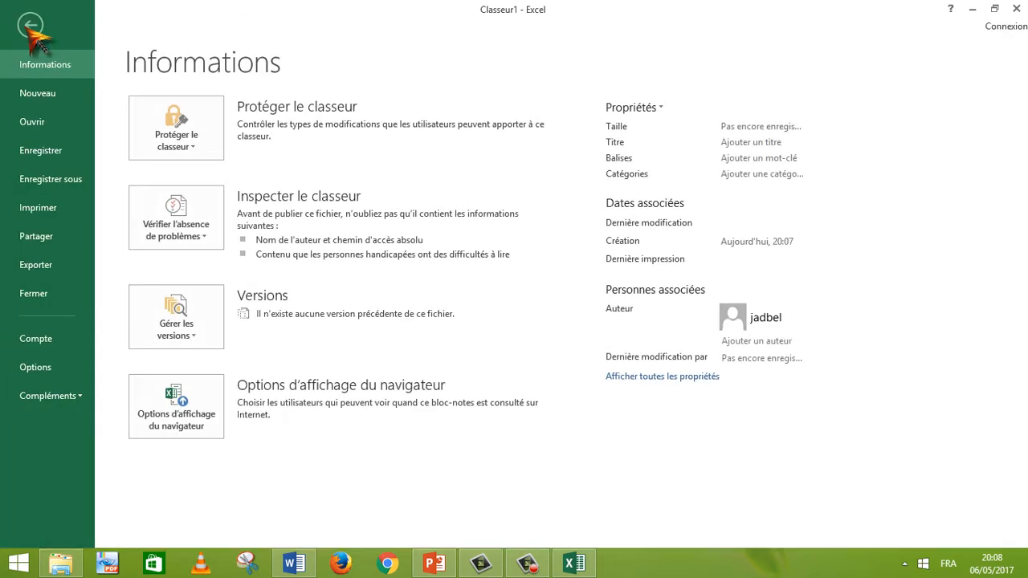
click(55, 179)
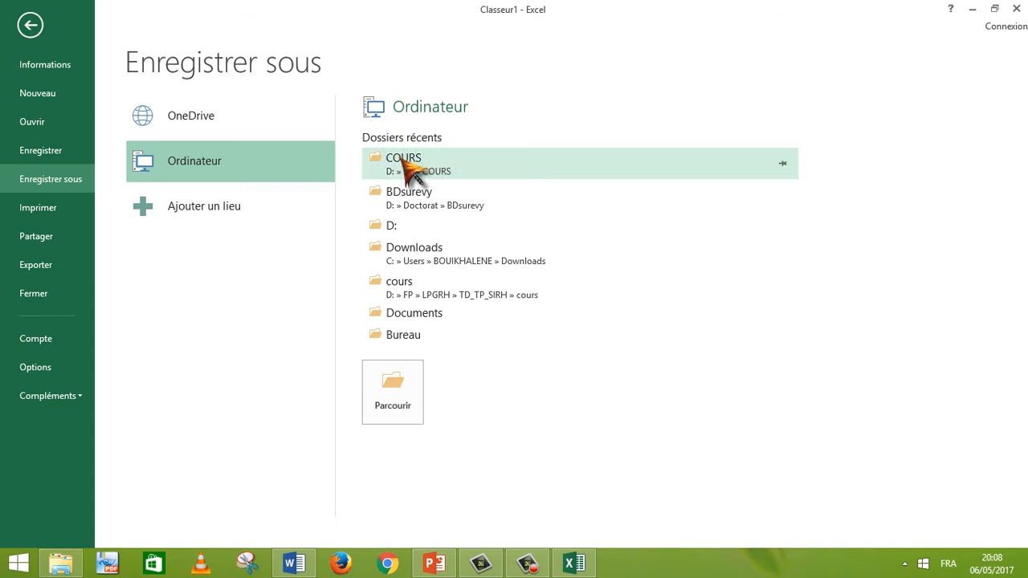
click(402, 394)
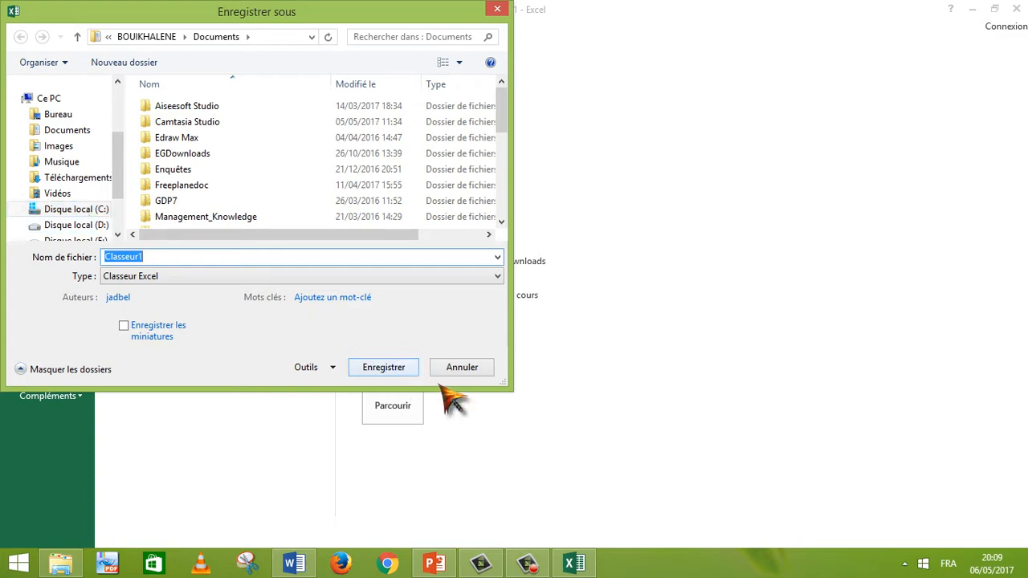
click(469, 369)
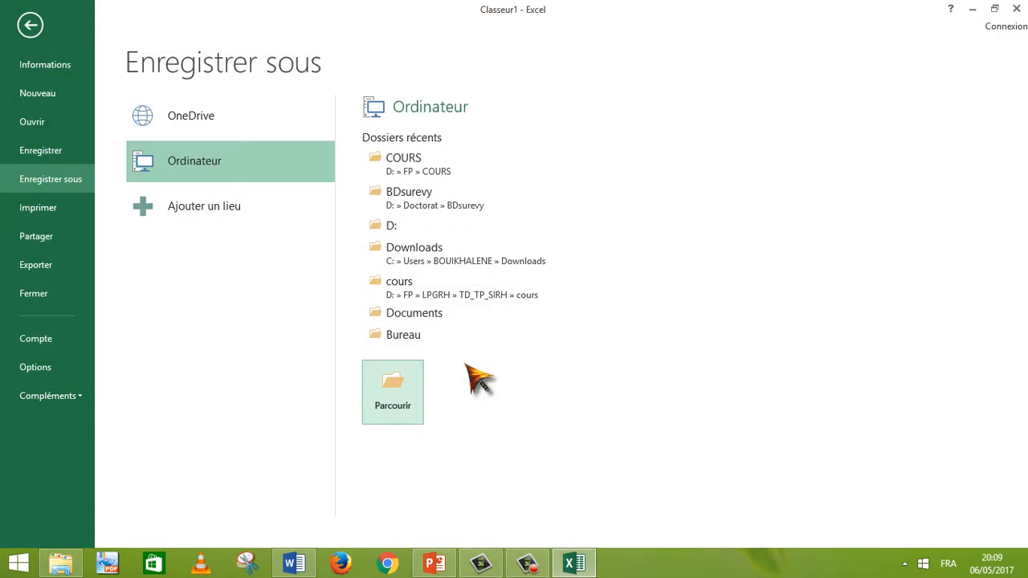
click(419, 171)
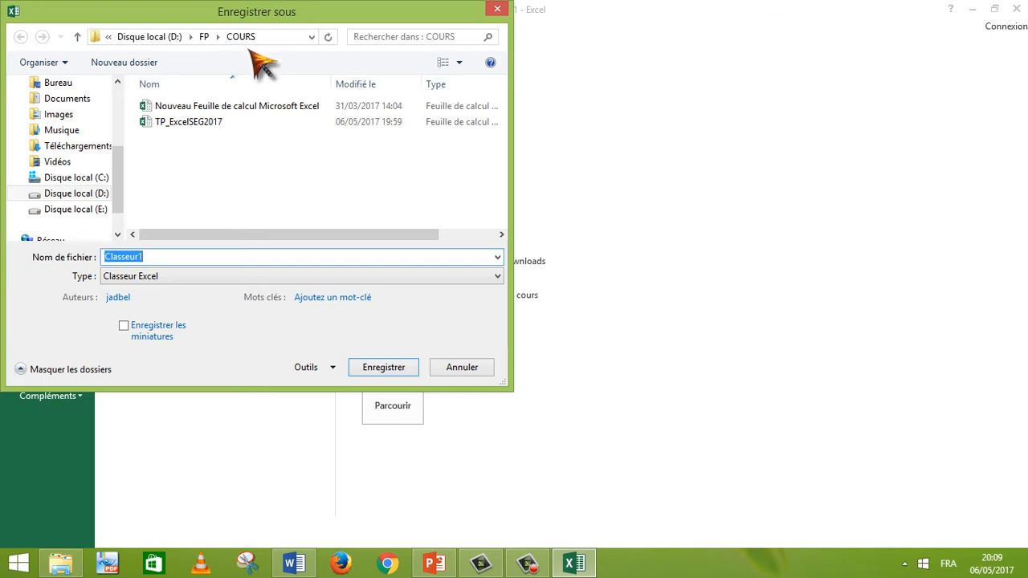
click(154, 258)
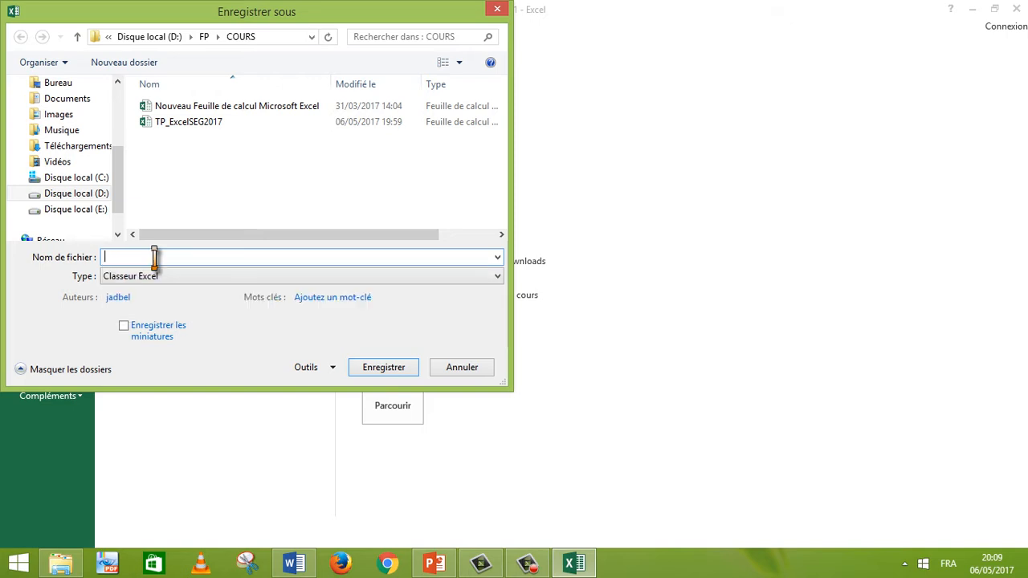
text(Notes)
- Review the available file types, keep Classeur Excel and save the workbook
click(213, 276)
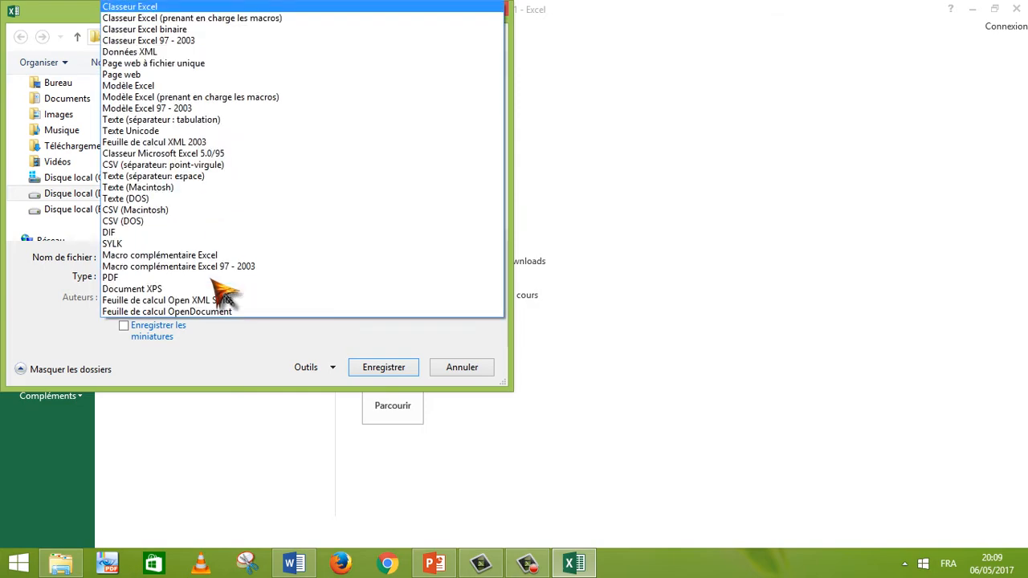
click(265, 342)
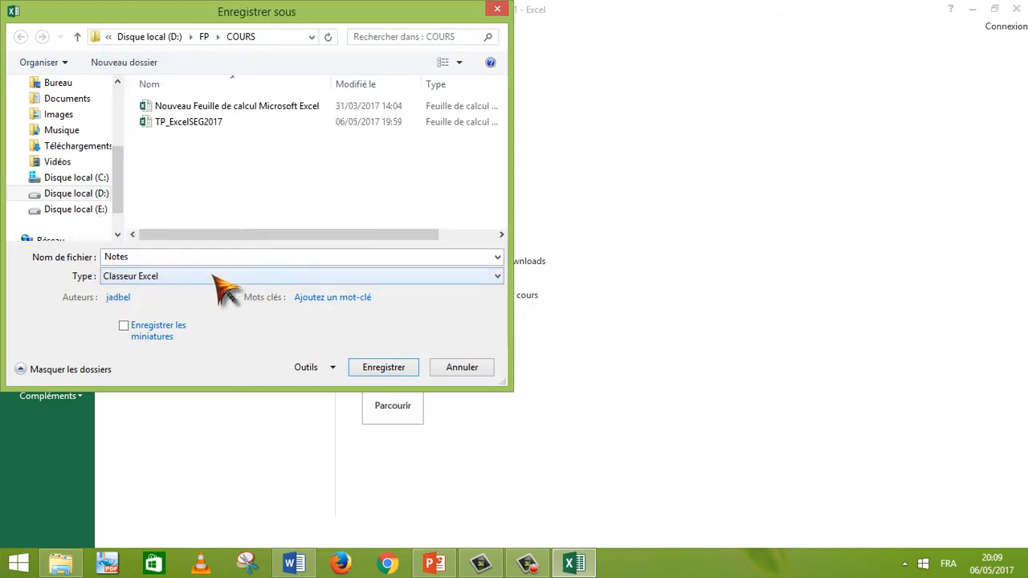
click(170, 275)
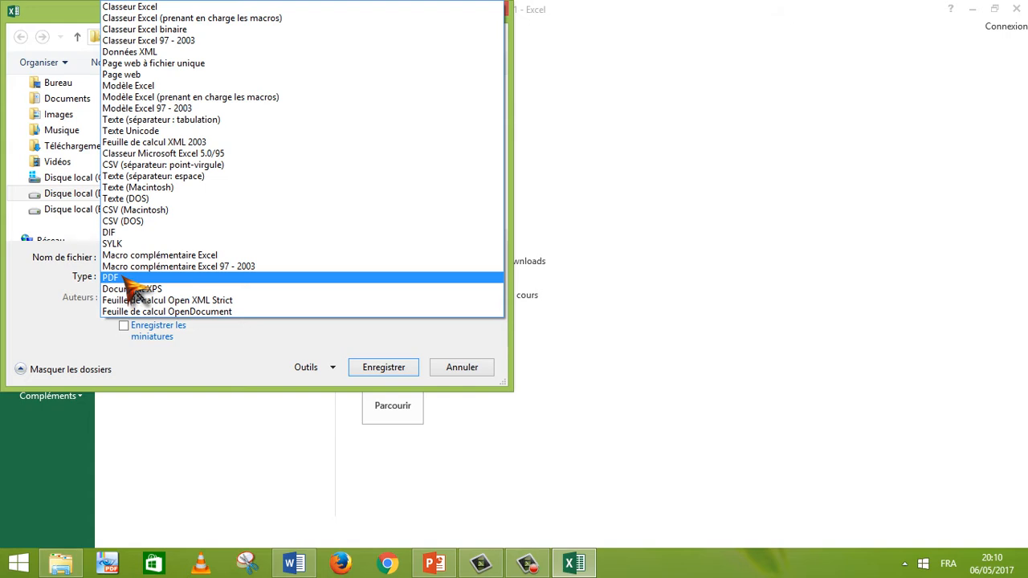
click(394, 375)
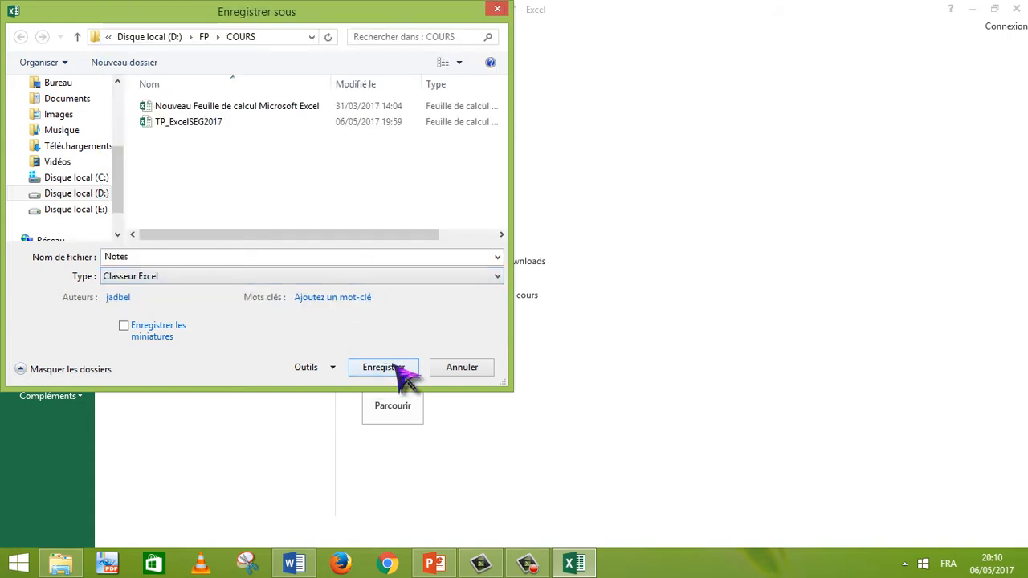
click(392, 368)
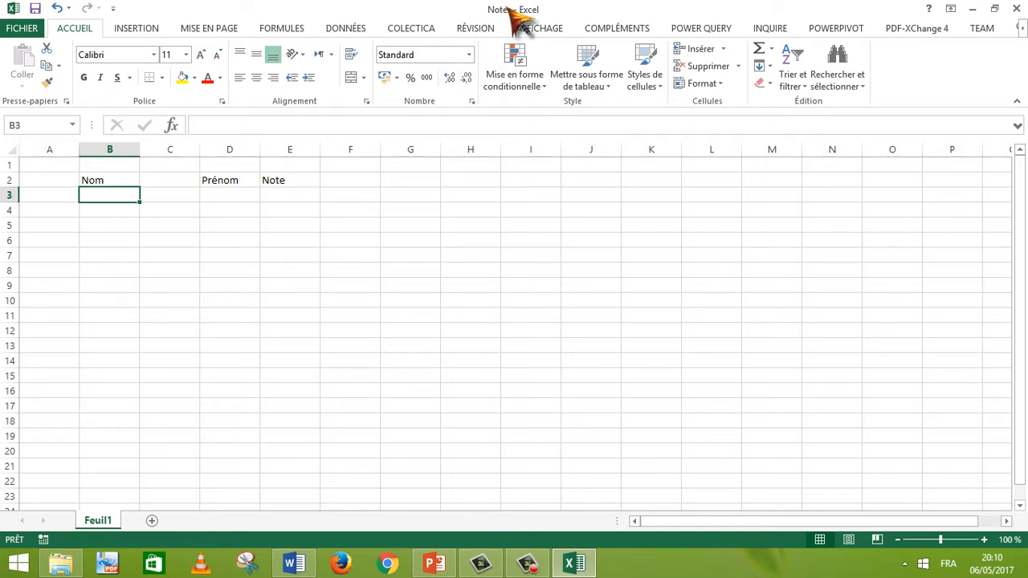
- Rename the sheet Feuil1 as Note_Français
double_click(98, 521)
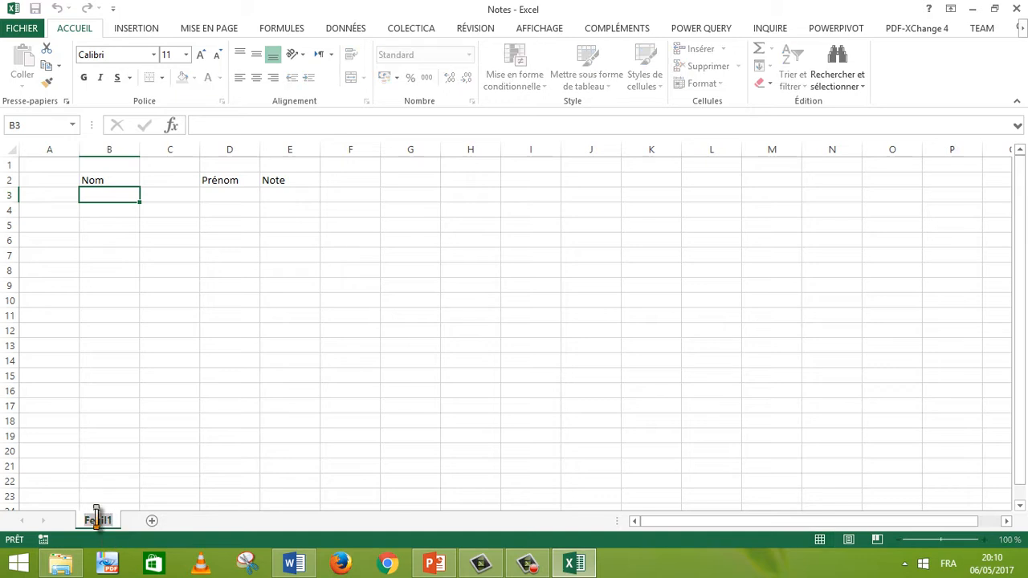
text(Note)
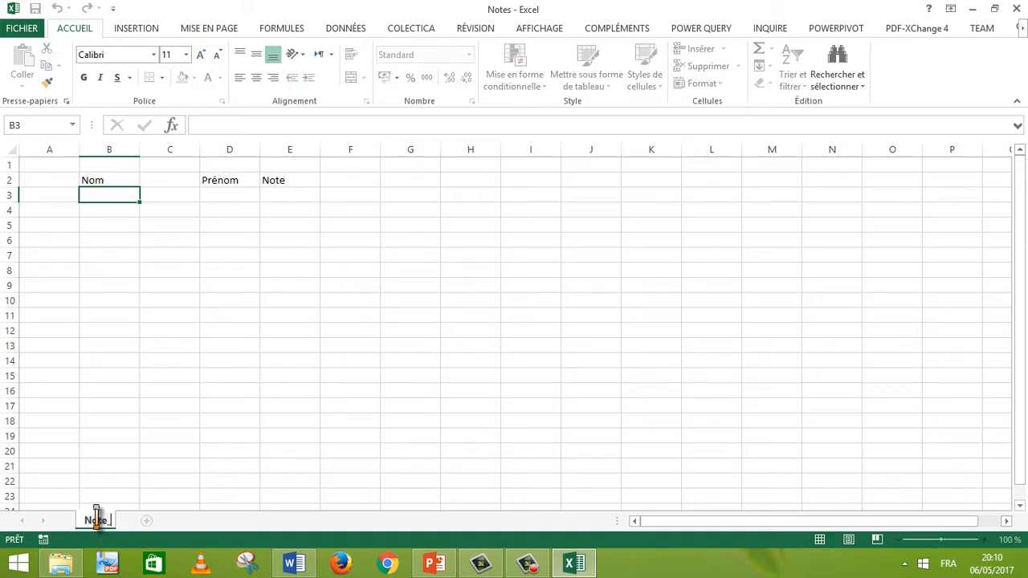
text(_Français)
click(229, 481)
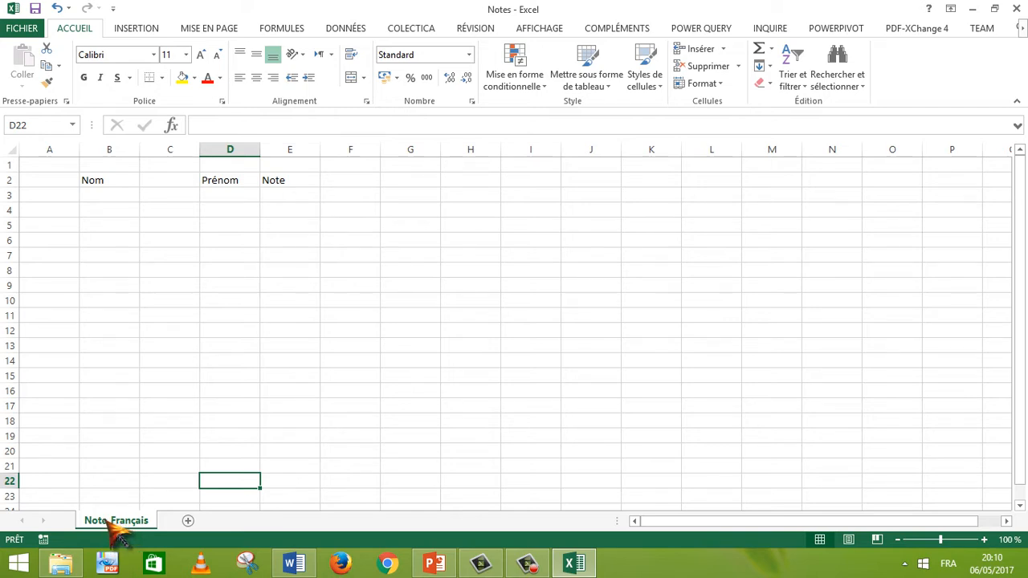
- Color the Note_Français sheet tab with the standard red
right_click(110, 524)
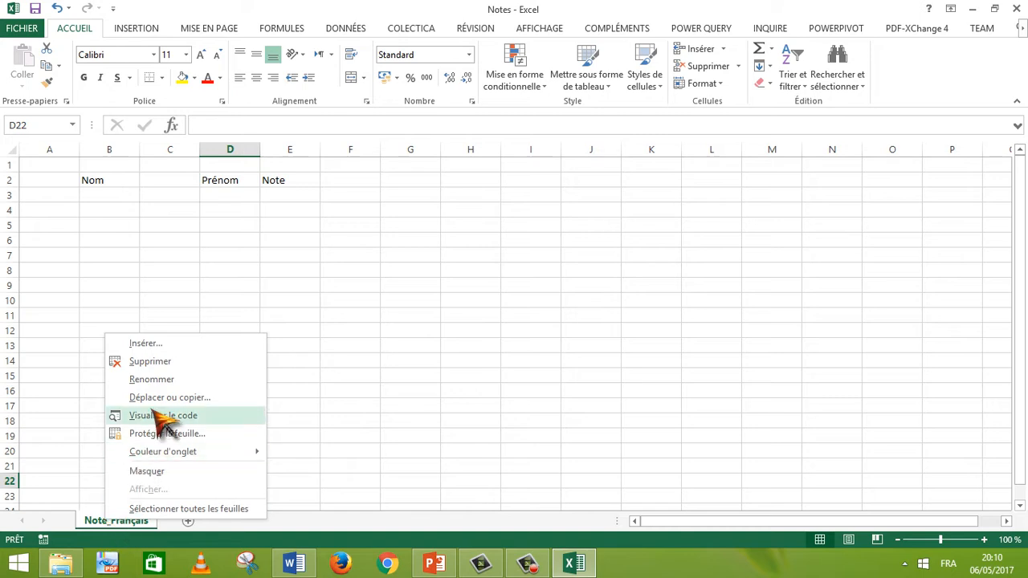
mouse_move(161, 455)
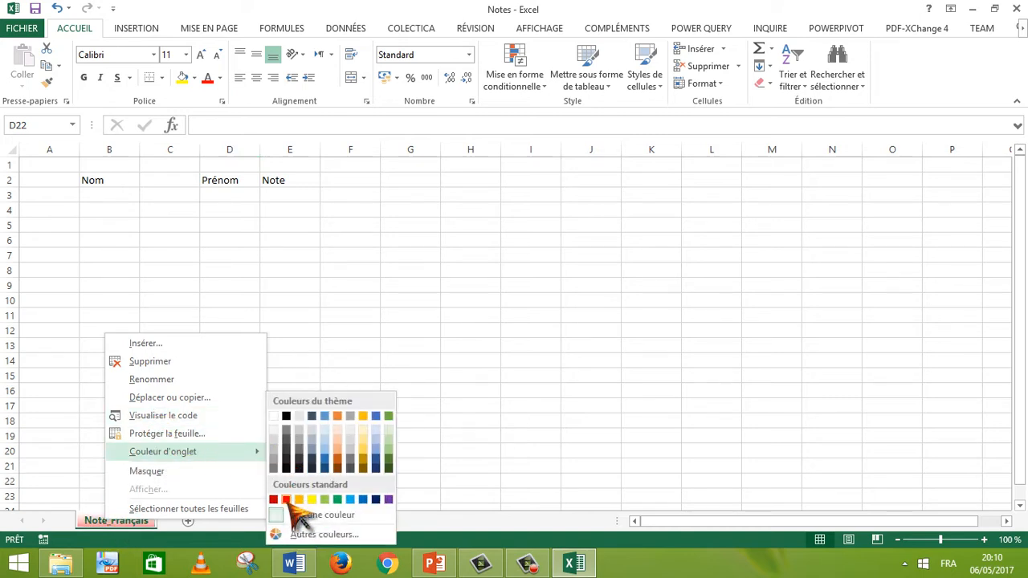
click(286, 499)
click(230, 315)
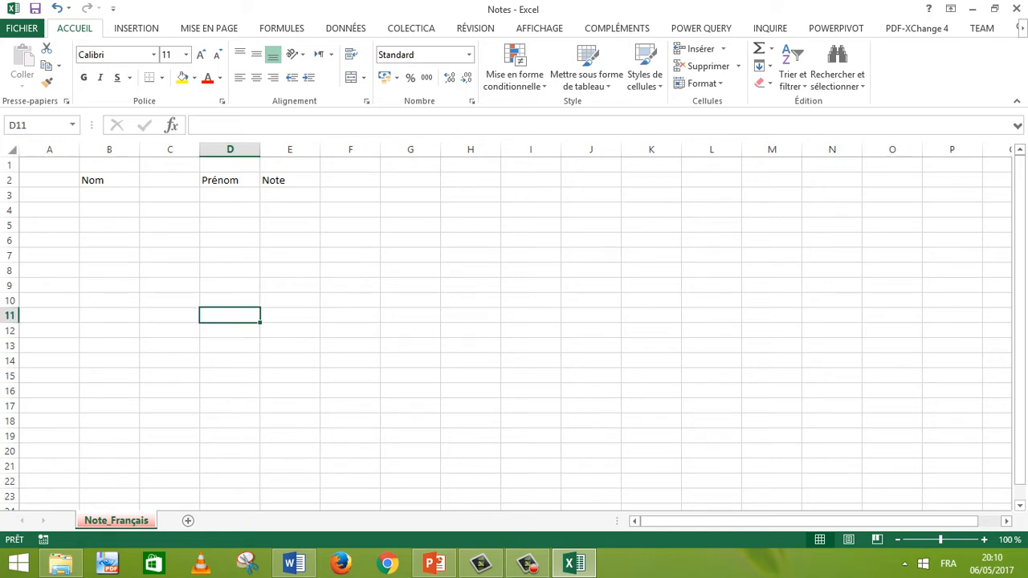
- Select the whole worksheet, enlarge its display to 196 % and clear the selection by choosing cell F8
click(10, 149)
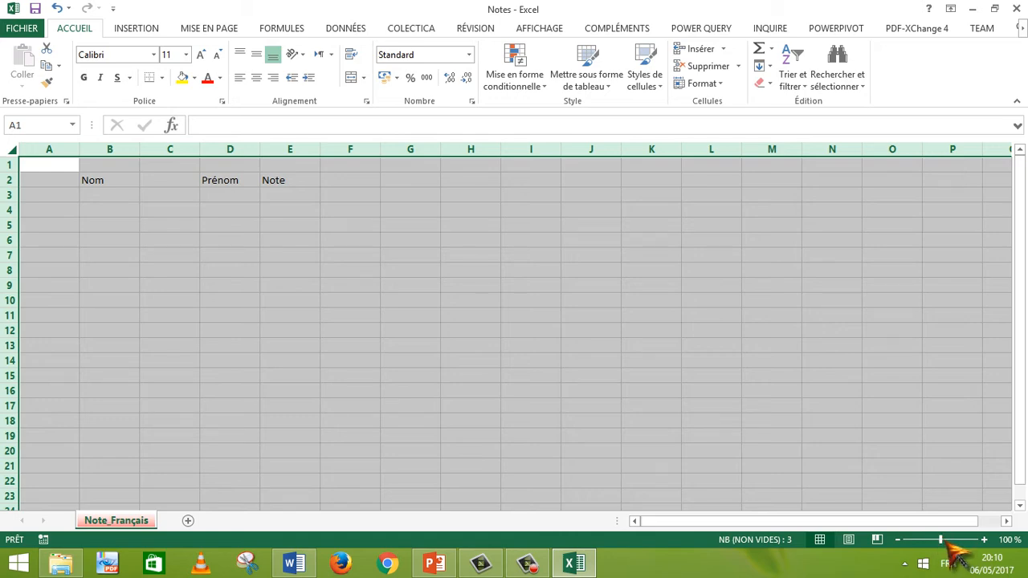
drag(942, 541, 956, 542)
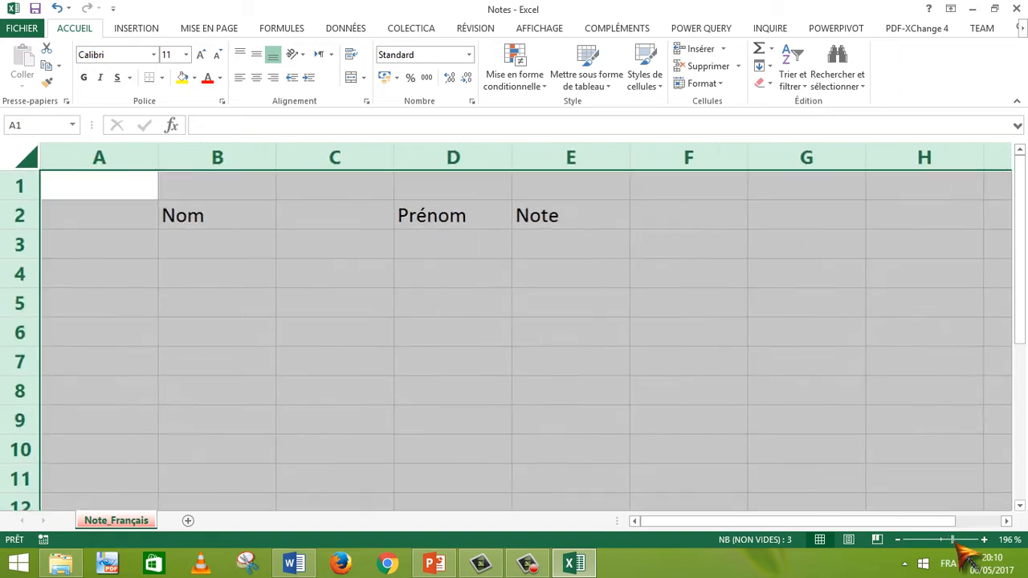
click(690, 391)
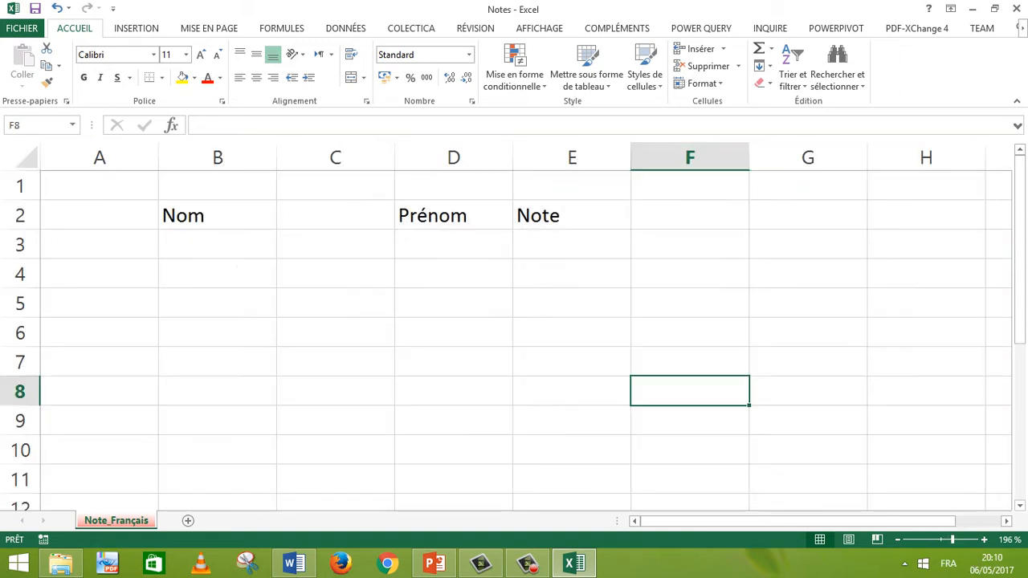
- Add a new worksheet and enter the headers Nom, prénom and absence in cells B2 to D2
click(188, 522)
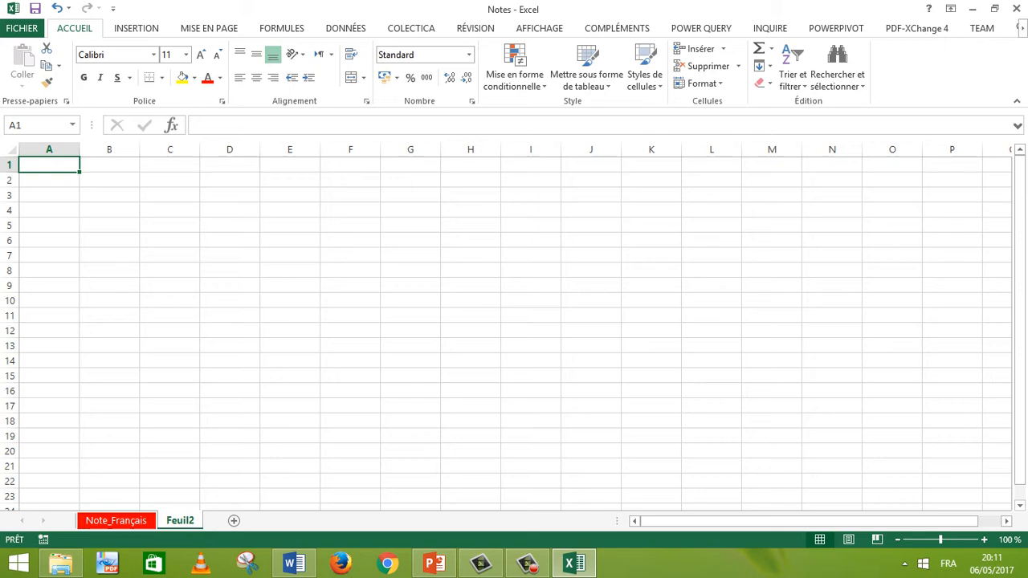
click(109, 179)
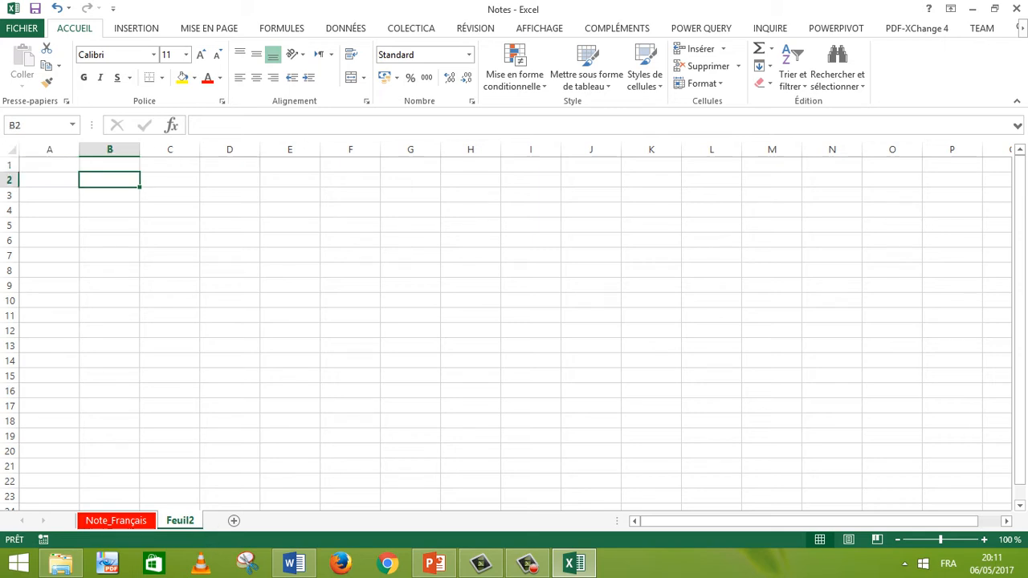
text(Nom)
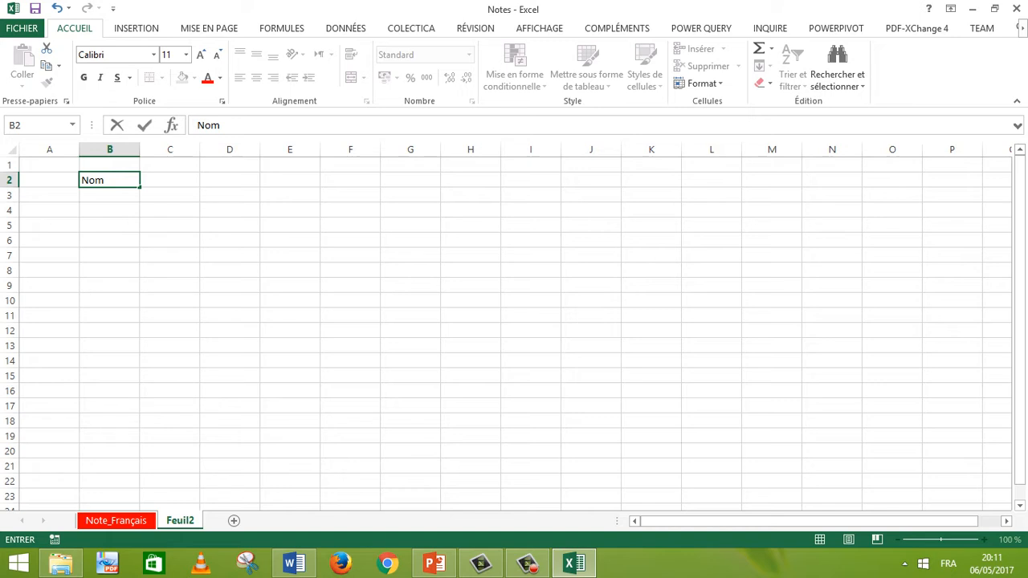
key(Tab)
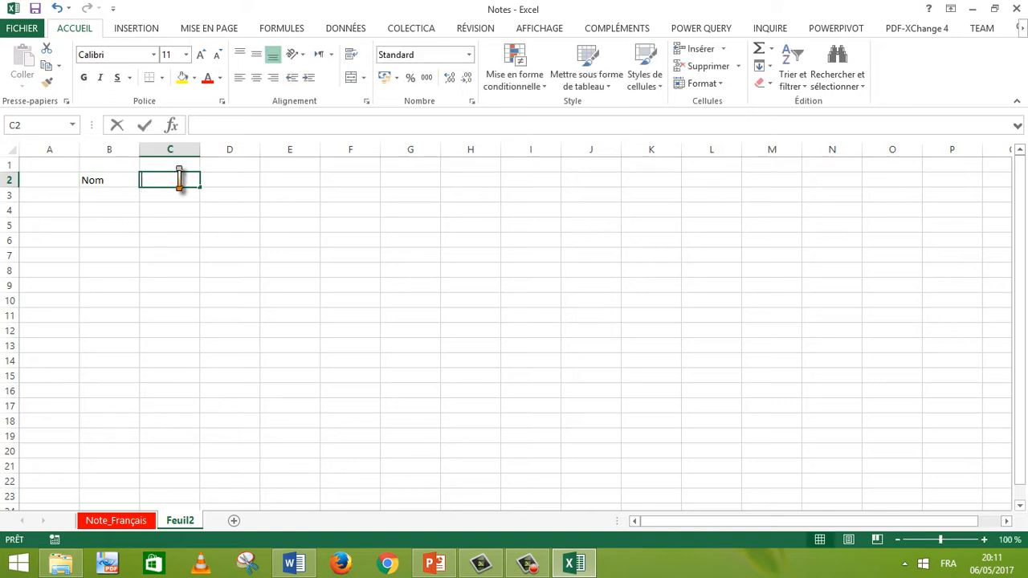
text(prénom)
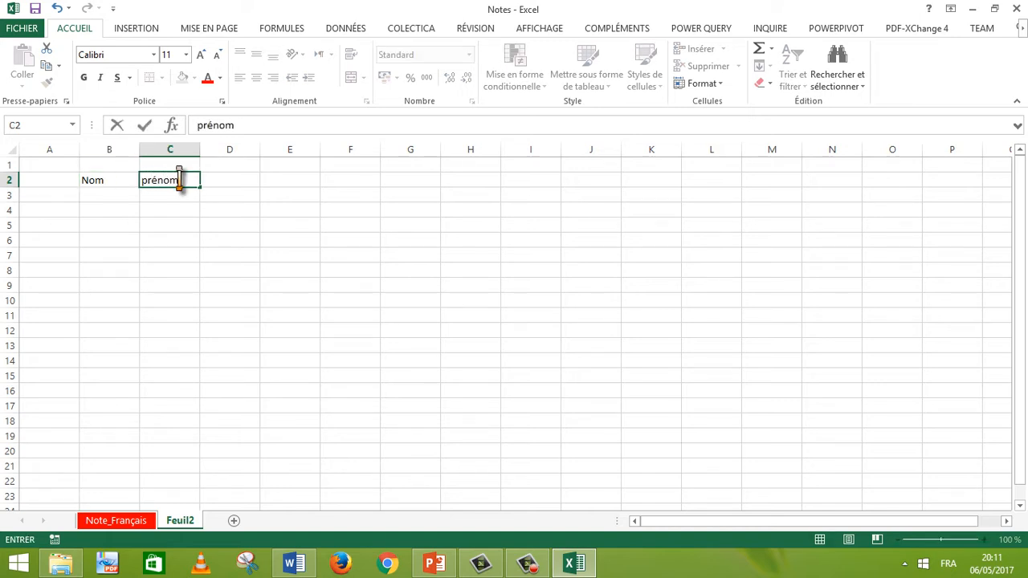
key(Tab)
text(ab)
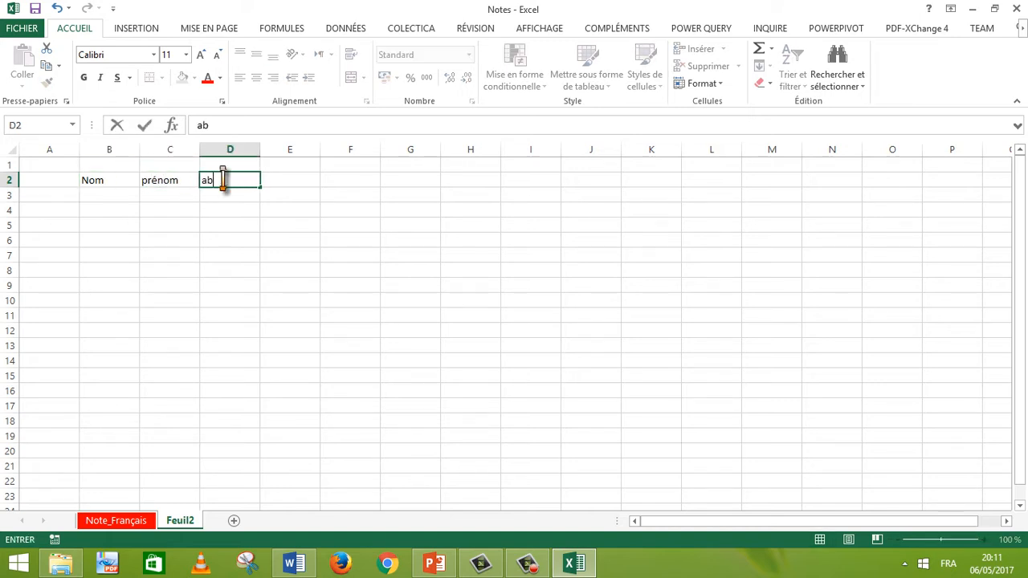
text(sence)
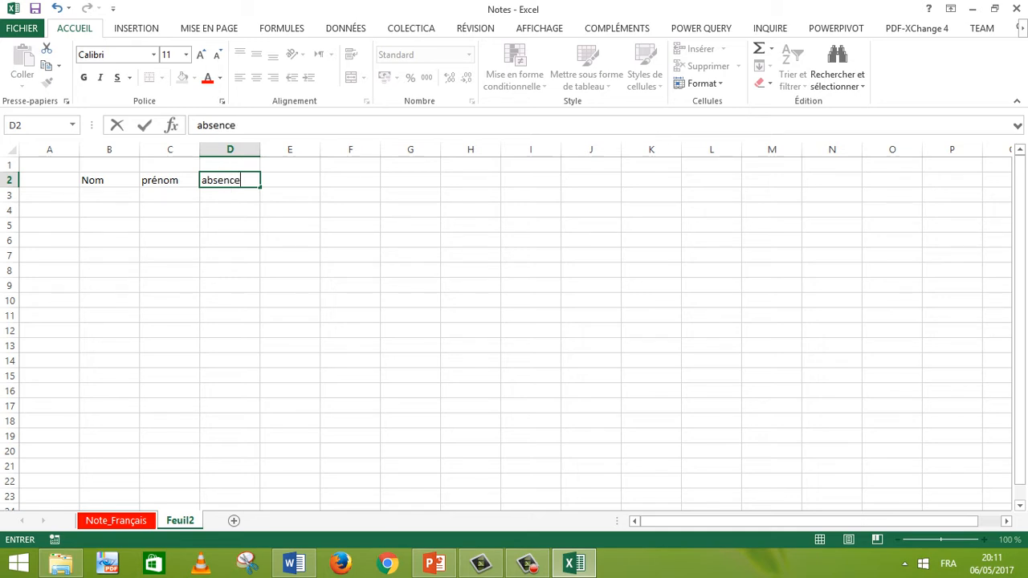
click(290, 210)
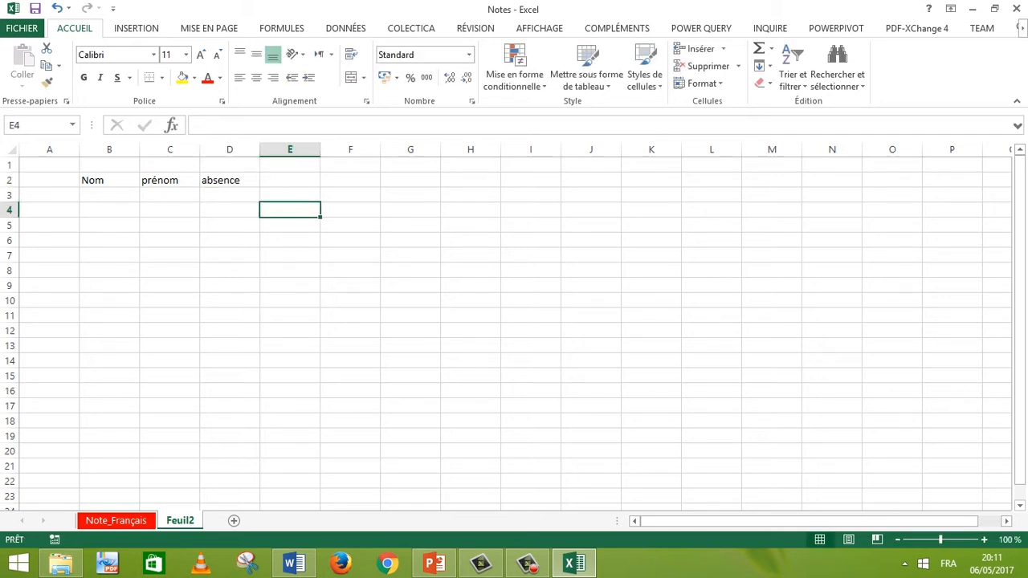
- Rename the new sheet Feuil2 as Absence
double_click(182, 520)
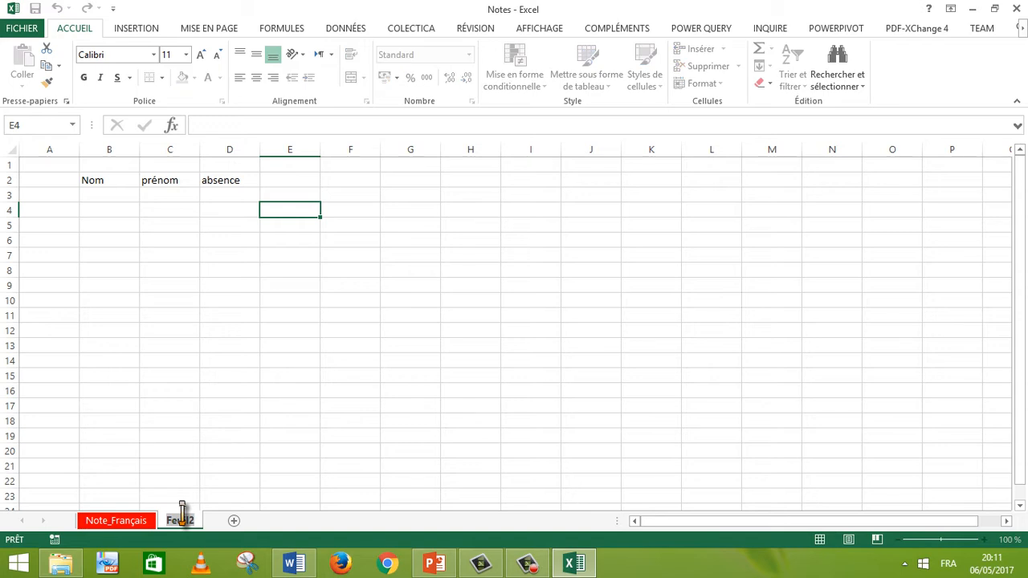
text(Ab)
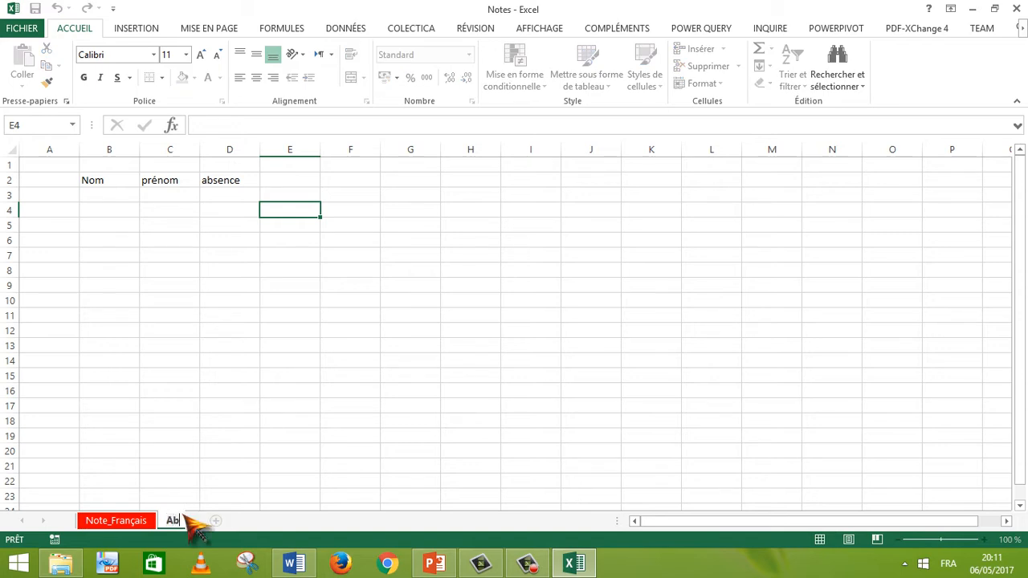
text(sence)
click(230, 496)
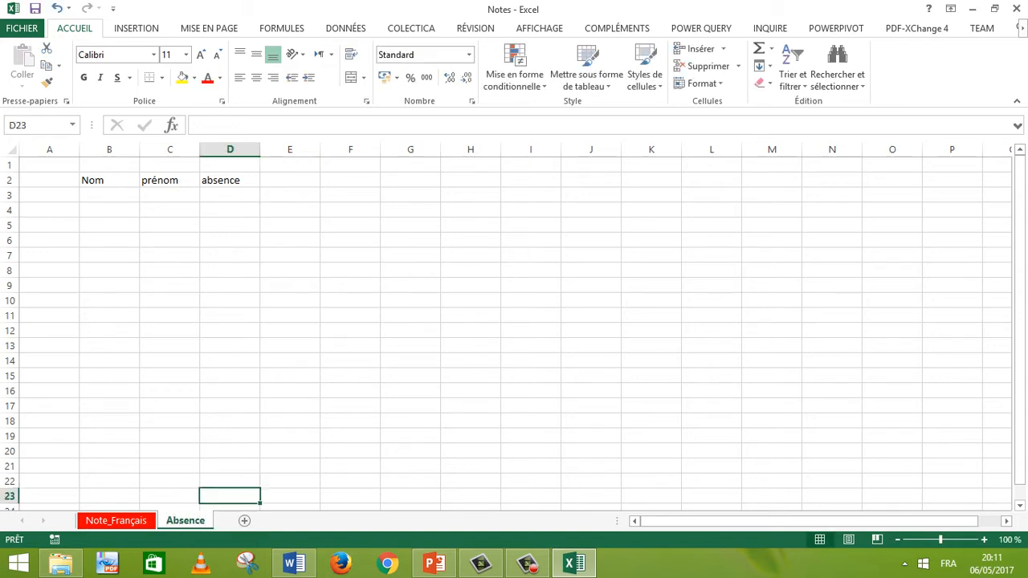
- Color the Absence sheet tab with the standard orange
right_click(194, 524)
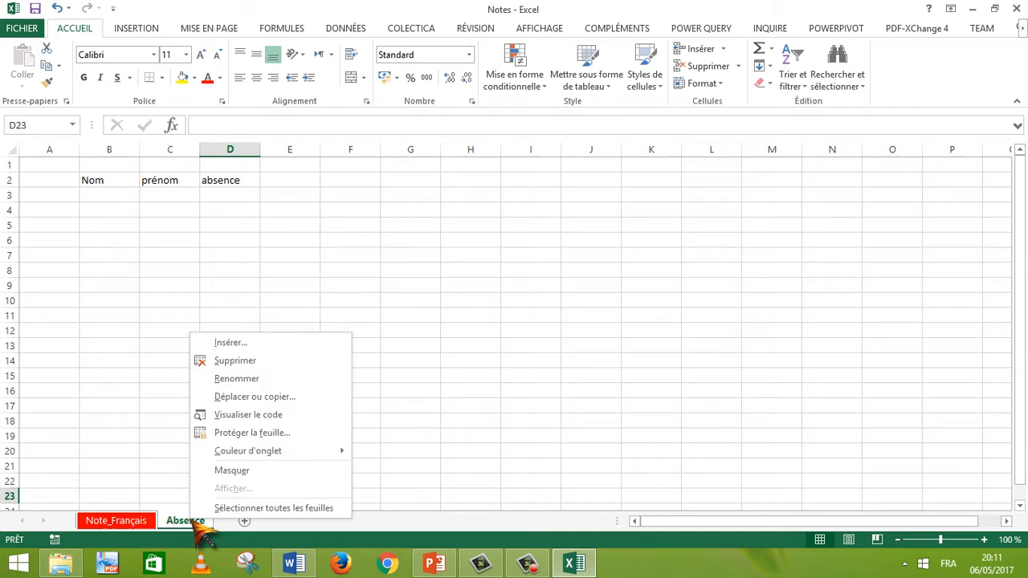
mouse_move(325, 450)
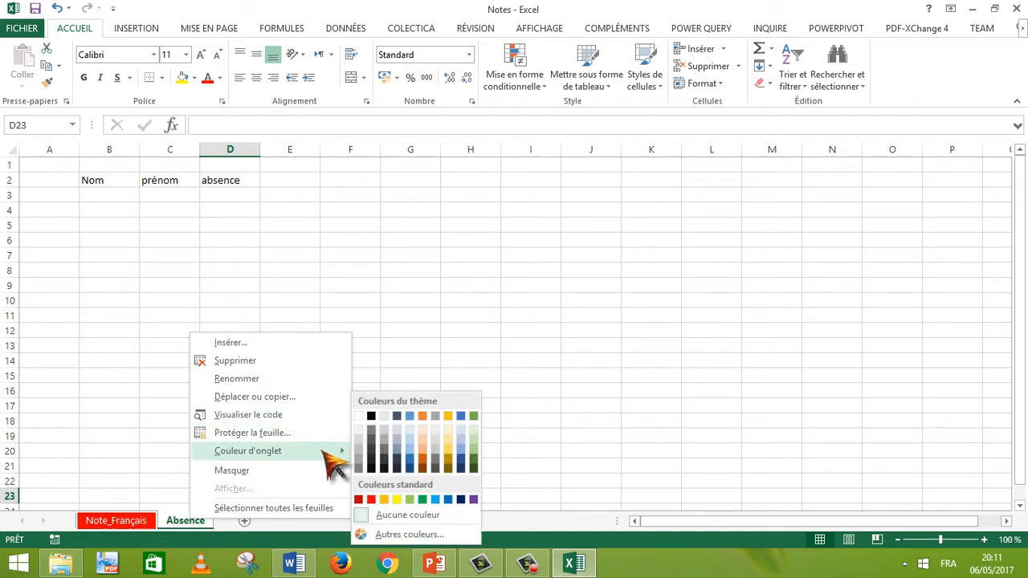
click(384, 500)
click(350, 436)
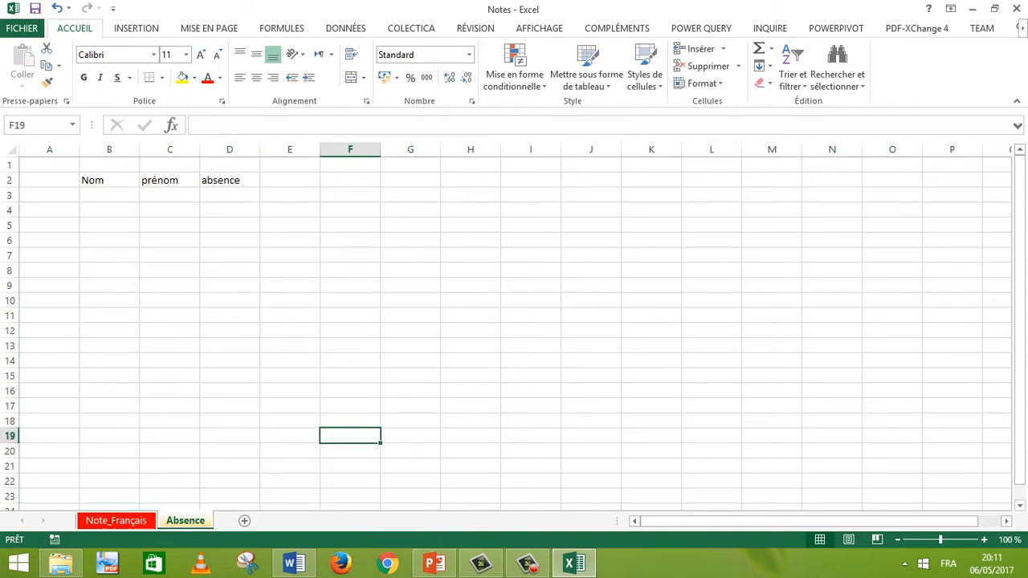
- Switch back and forth between the Note_Français and Absence sheets to compare them, ending on Note_Français
click(142, 524)
click(175, 527)
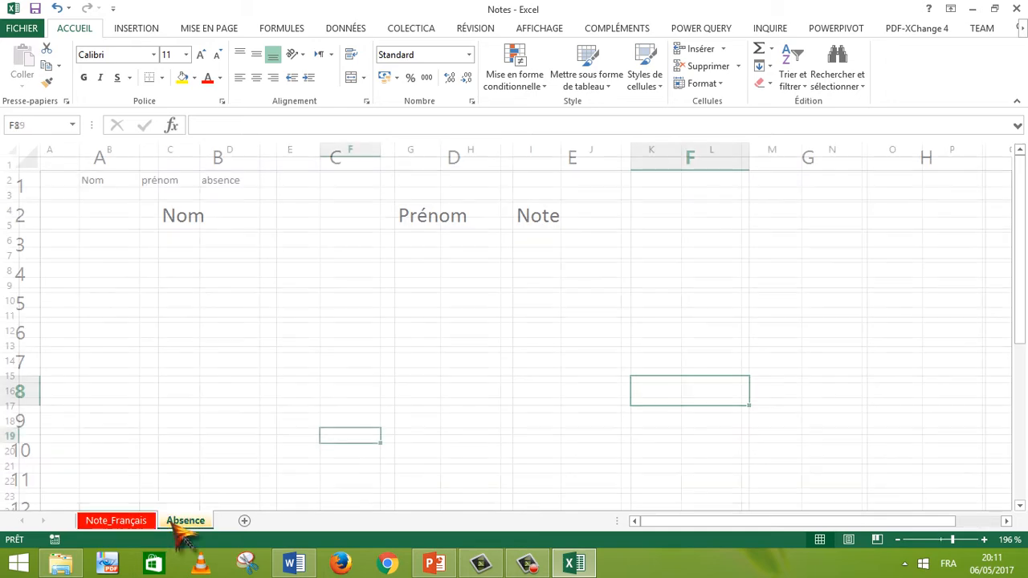
click(135, 524)
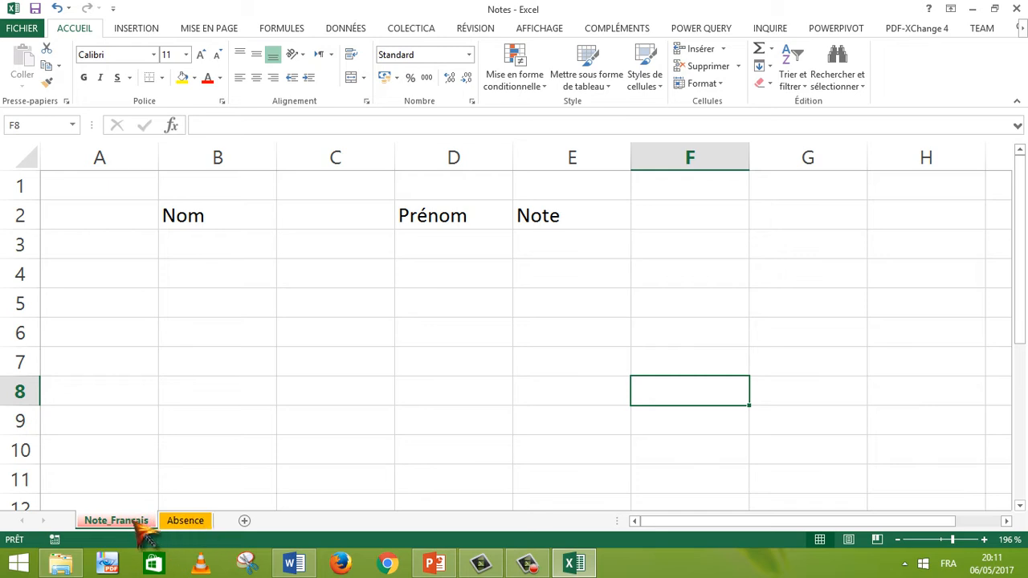
click(185, 522)
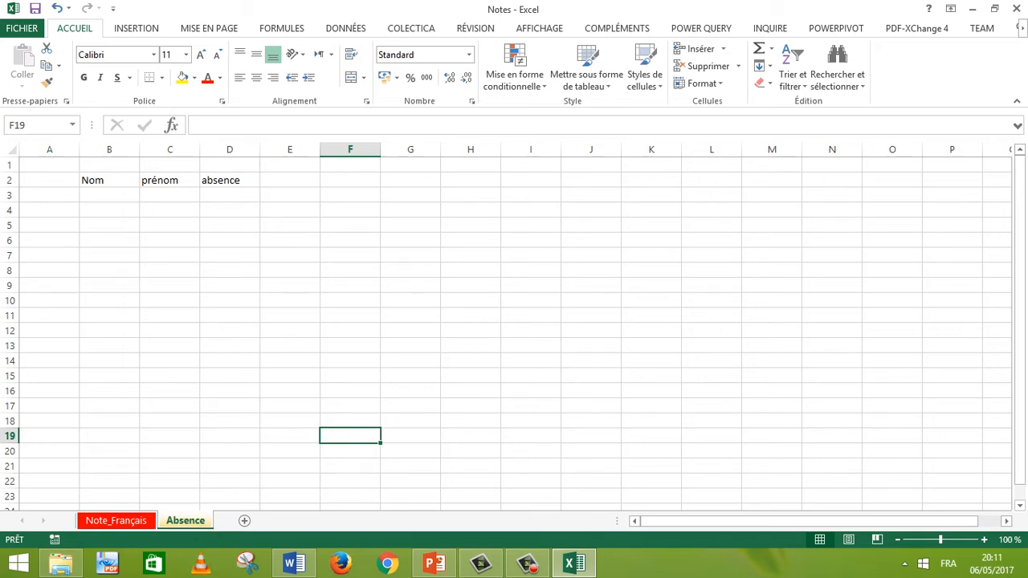
click(145, 522)
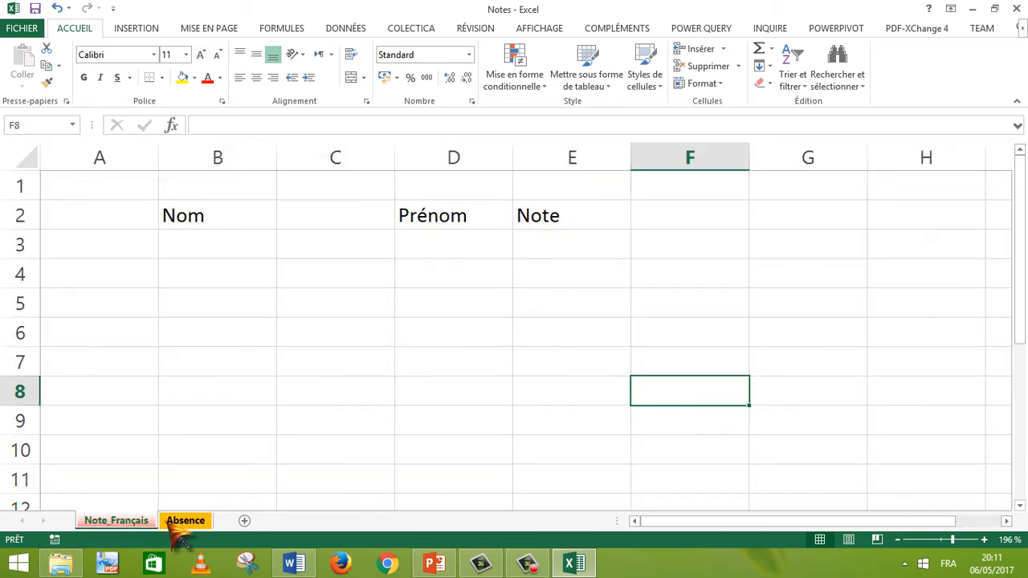
click(176, 526)
click(151, 524)
click(188, 523)
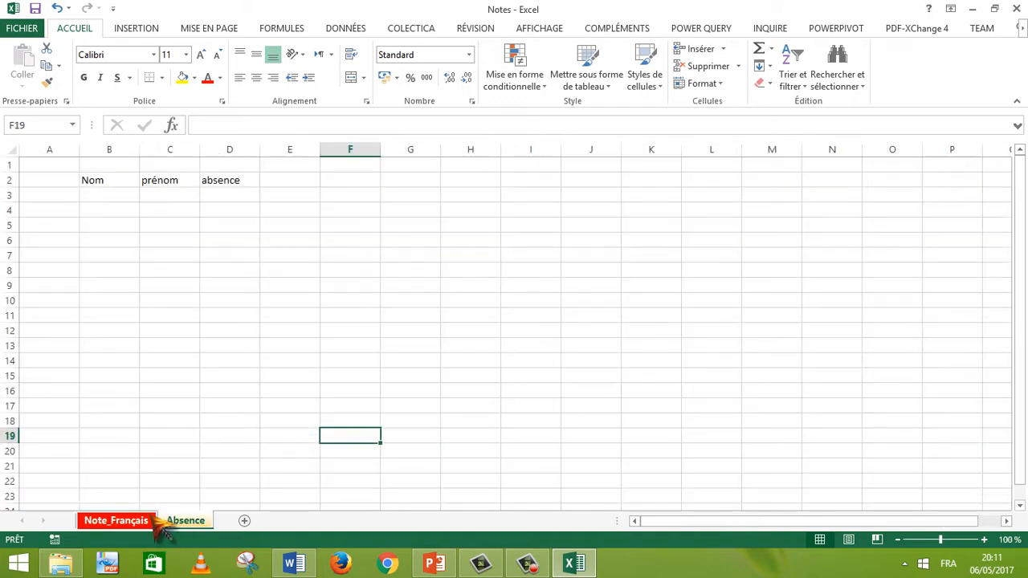
click(151, 523)
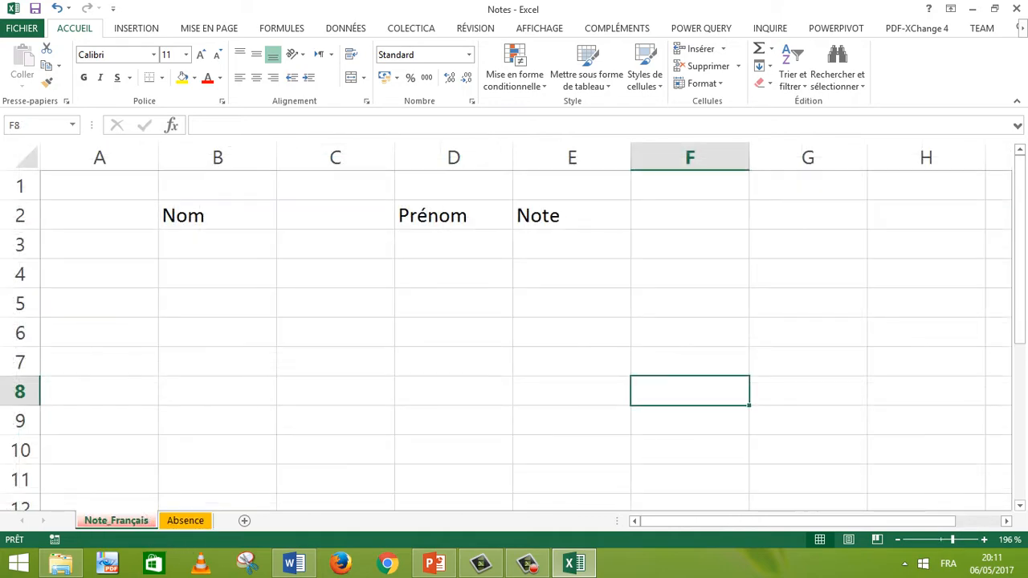
click(690, 244)
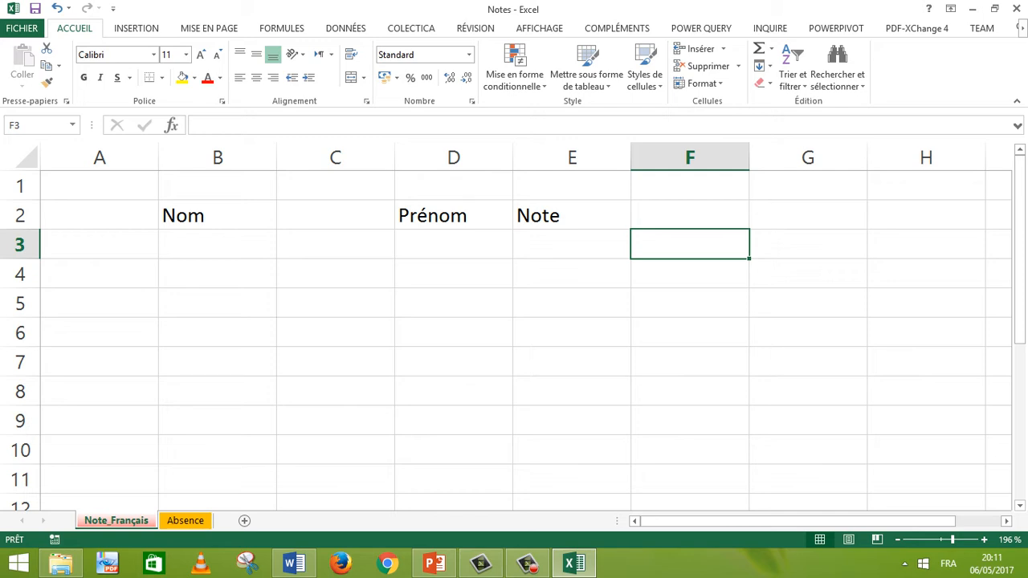
text(l)
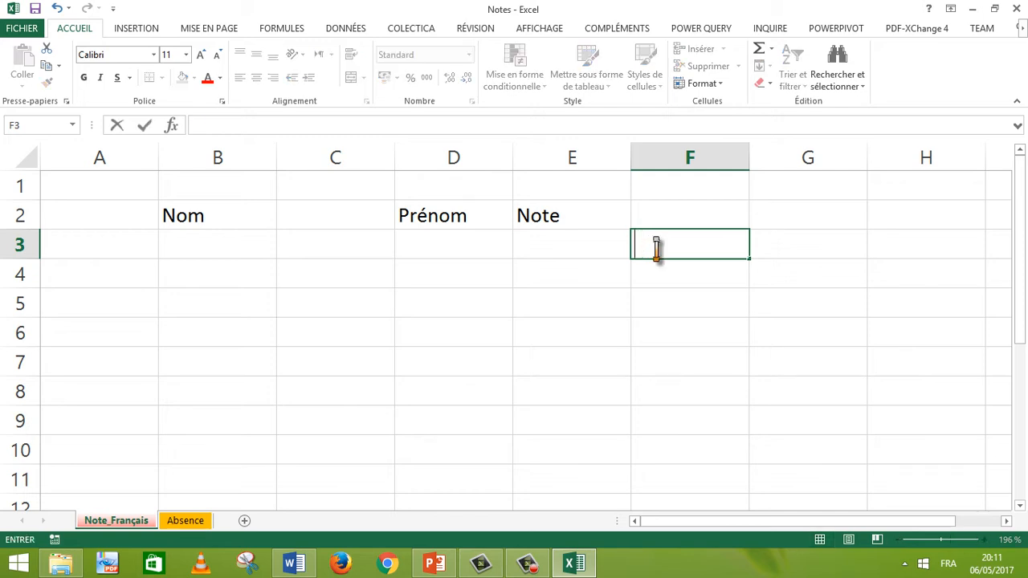
click(683, 333)
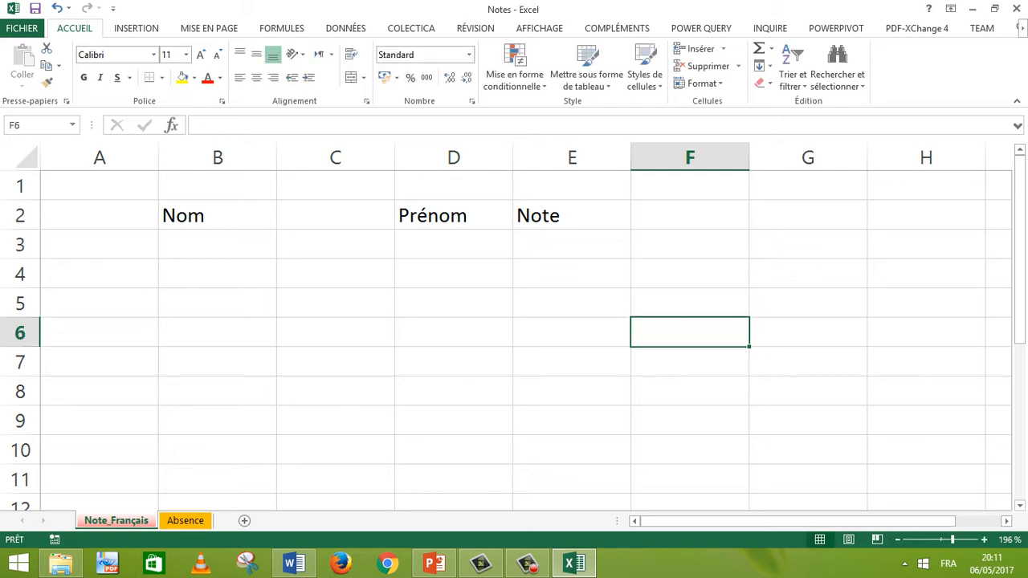
- Enter the text "allez vers feuille absence" in cell F3 of Note_Français and widen column F to fit it
click(690, 244)
text(allez vers p)
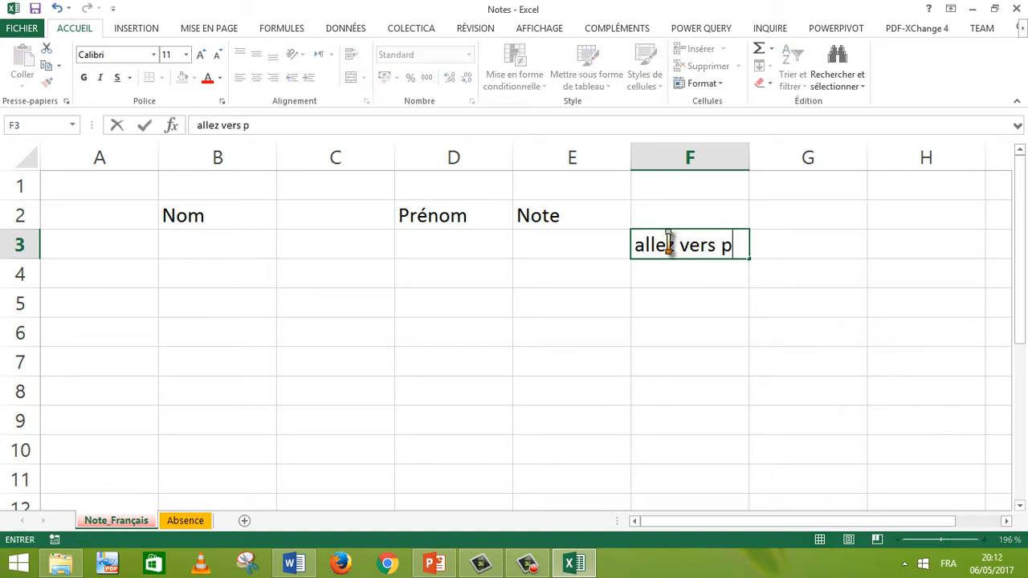
key(BackSpace)
key(BackSpace)
key(BackSpace)
text(feuille)
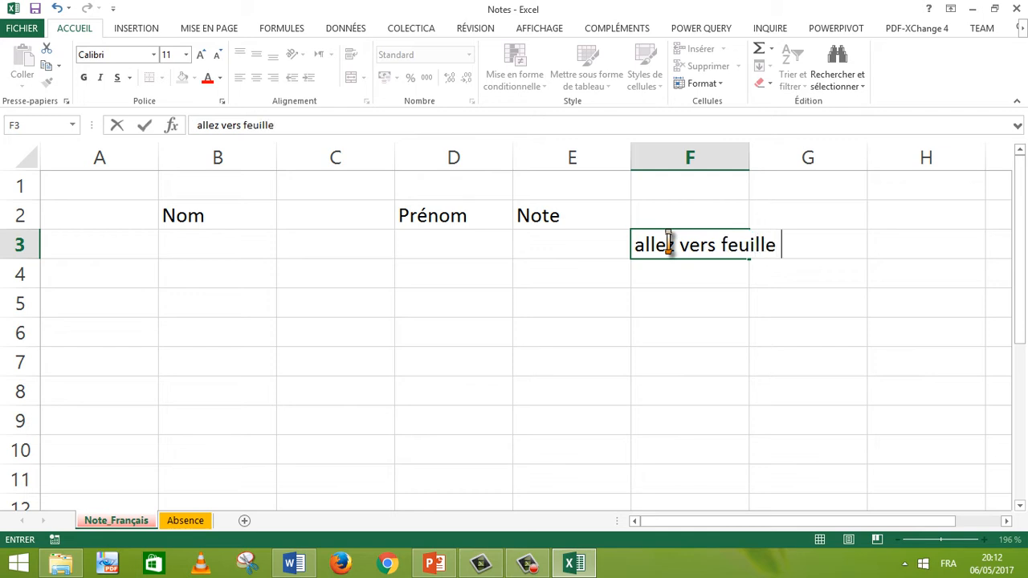
text( absence)
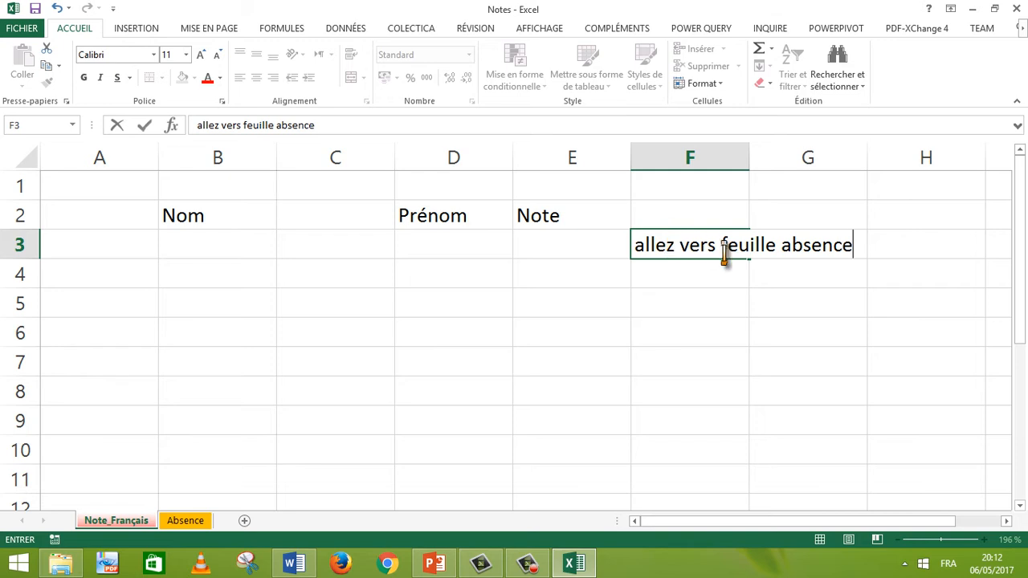
key(Return)
key(Return)
drag(749, 158, 863, 158)
- Insert a hyperlink in cell F3 that points to cell A1 of the Absence sheet in this document
click(747, 245)
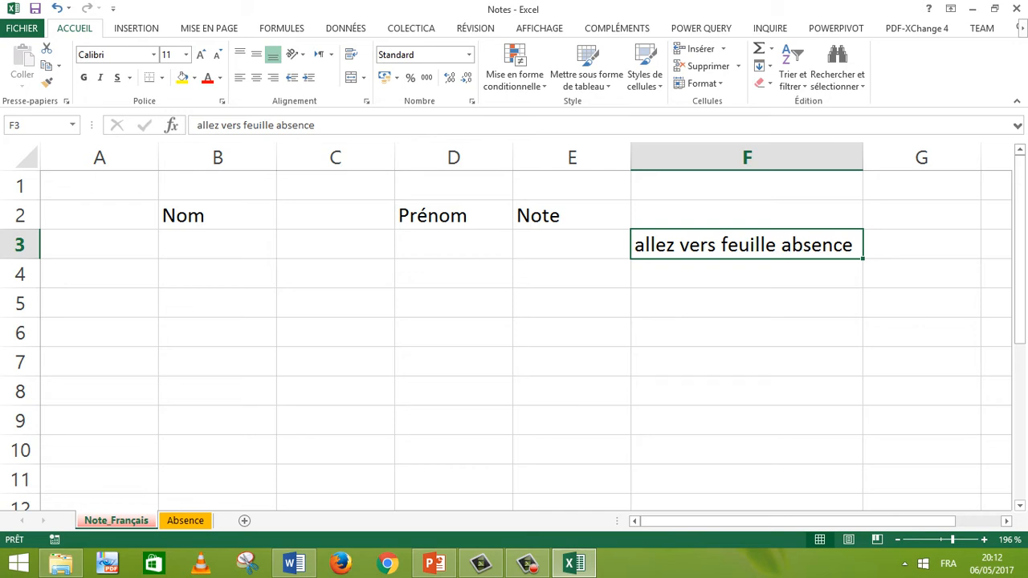
click(147, 35)
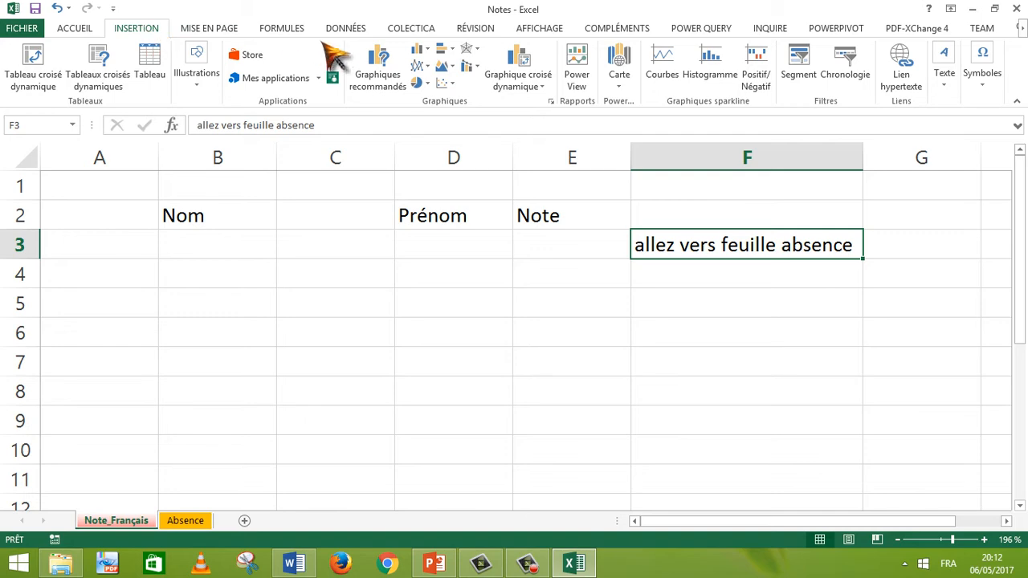
click(892, 68)
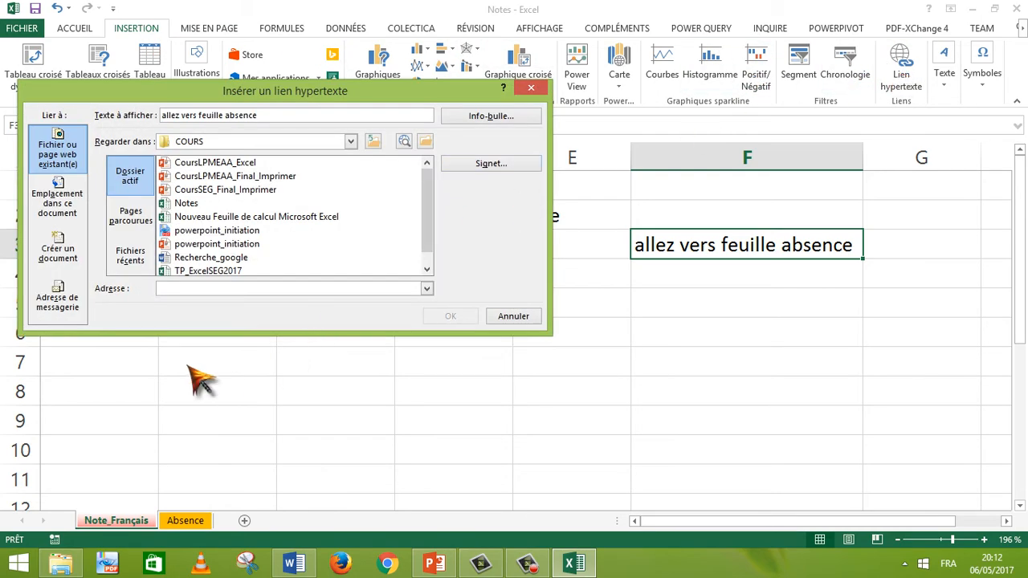
click(64, 201)
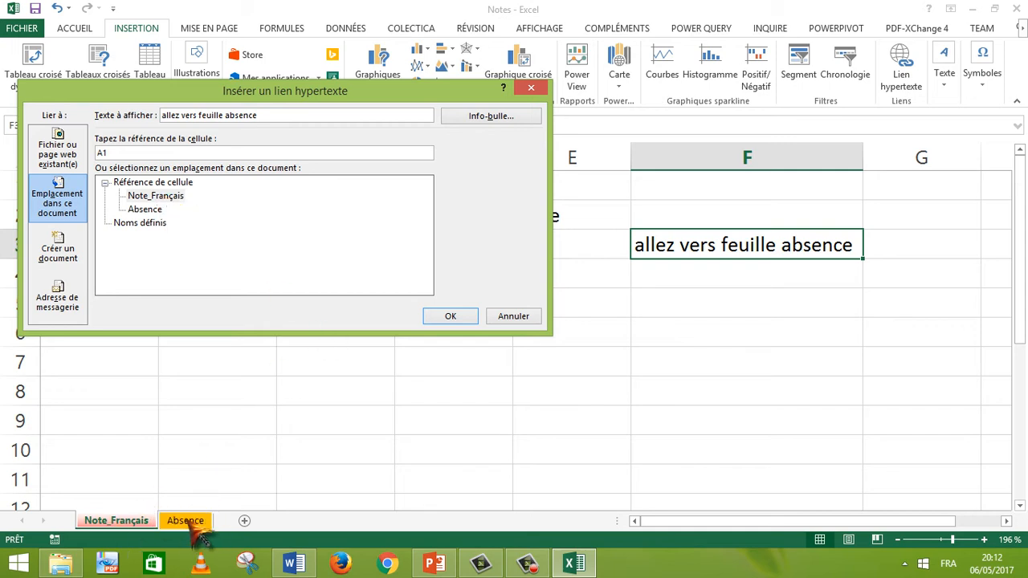
click(147, 212)
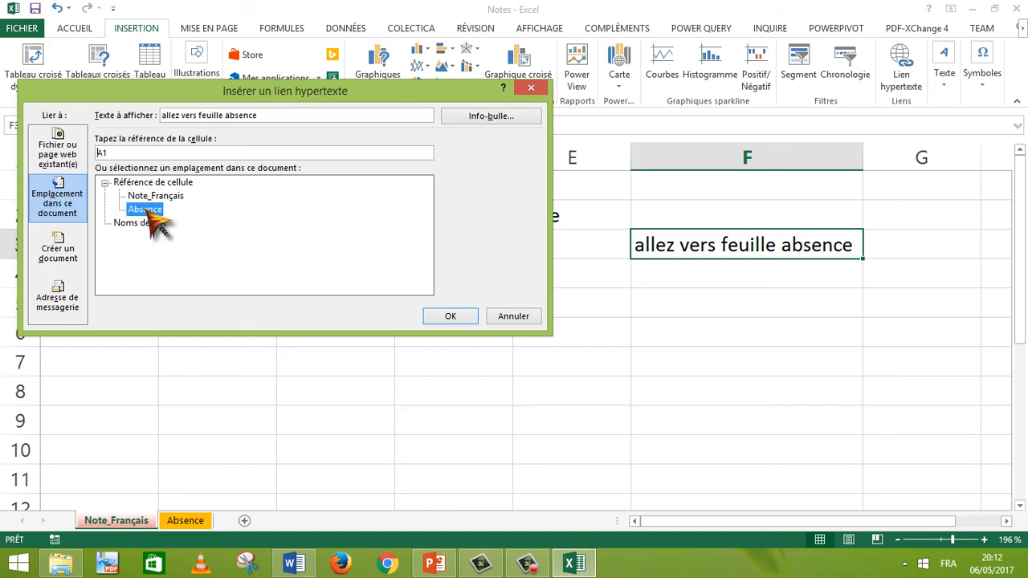
click(455, 315)
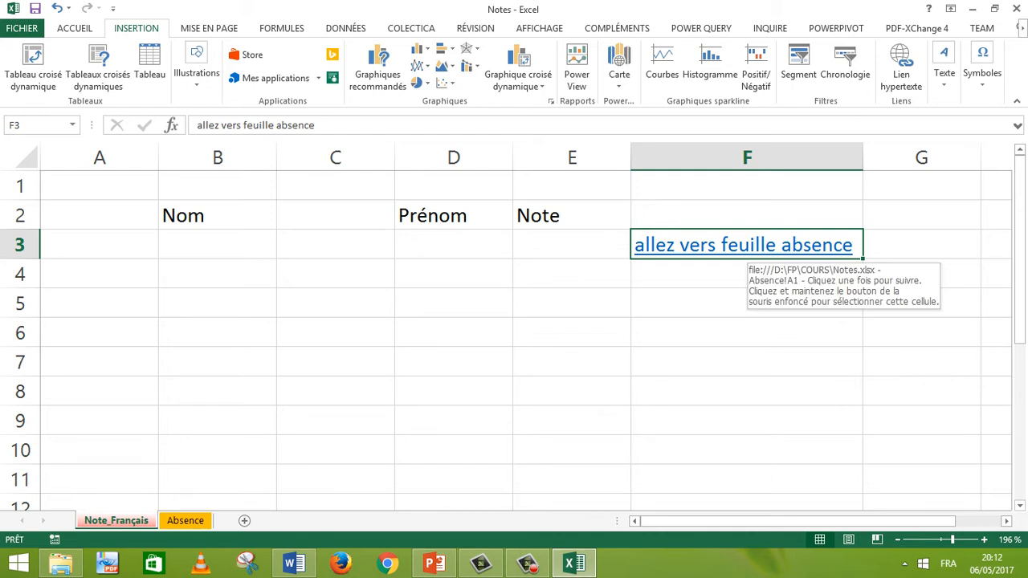
- Test the hyperlink in F3 by following it to the Absence sheet, and return to Note_Français
click(727, 245)
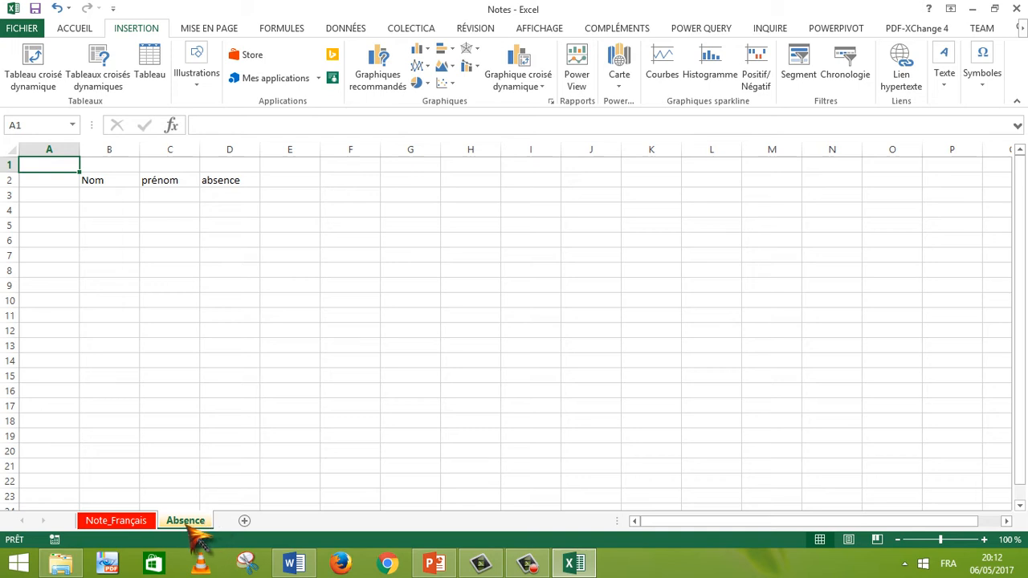
click(131, 526)
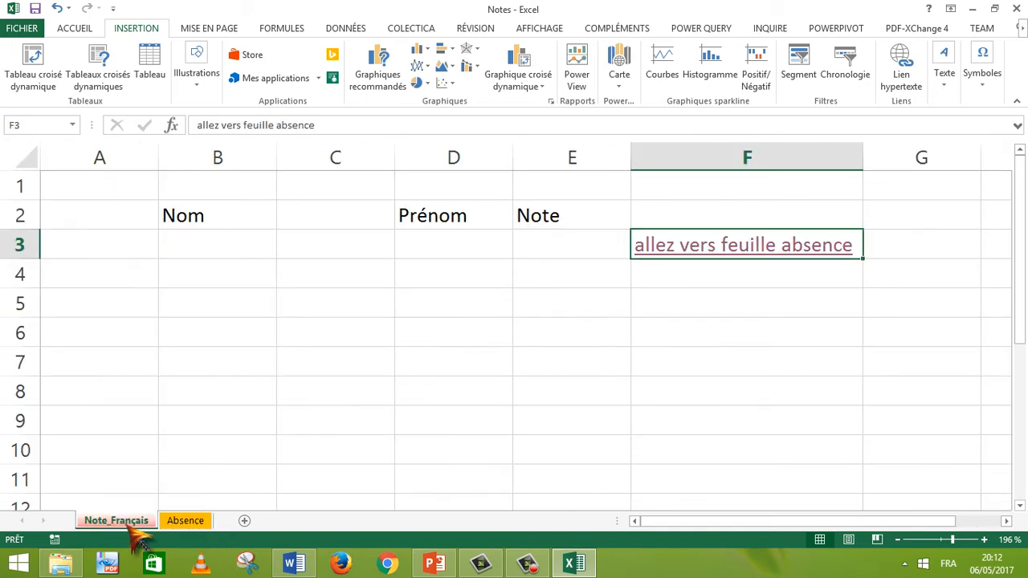
- Copy the hyperlink cell F3 of Note_Français into cell I3 of the Absence sheet and widen column I to fit it
right_click(692, 241)
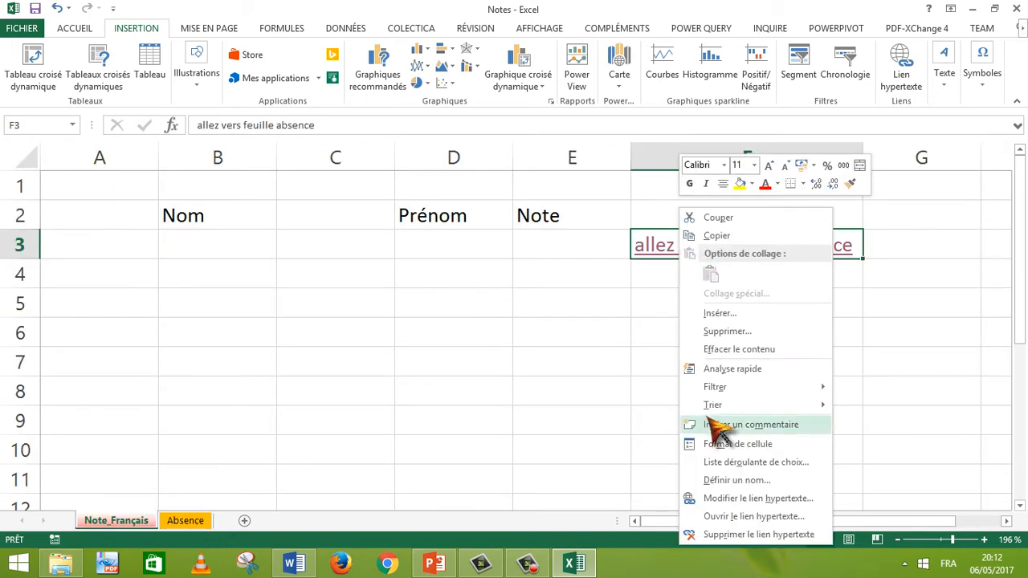
click(715, 235)
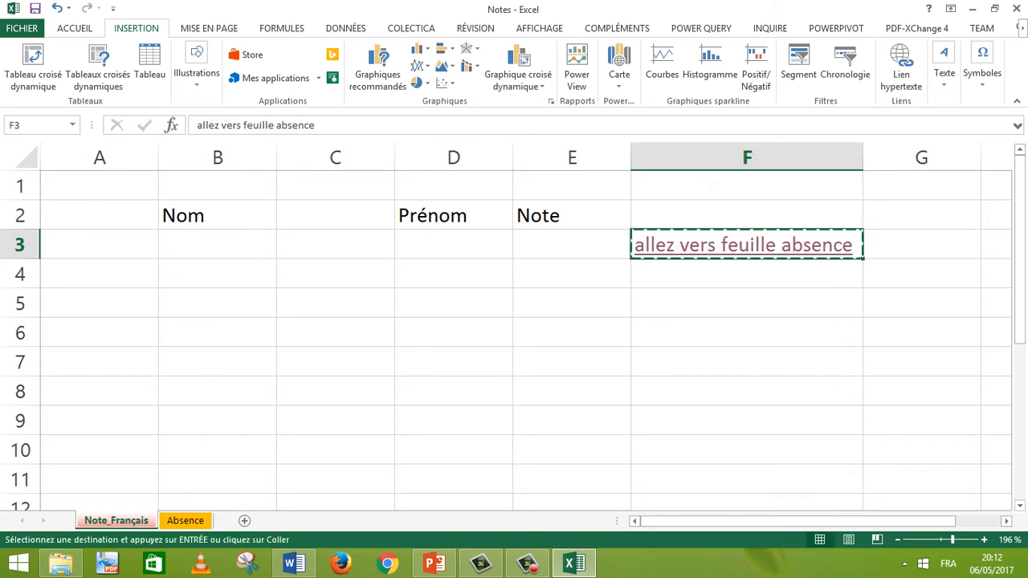
click(192, 523)
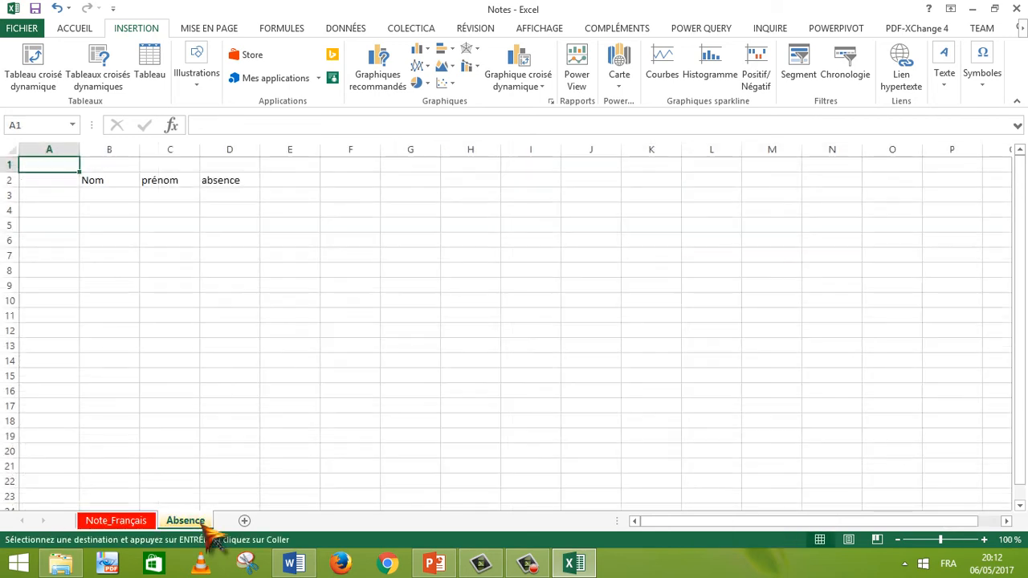
click(531, 195)
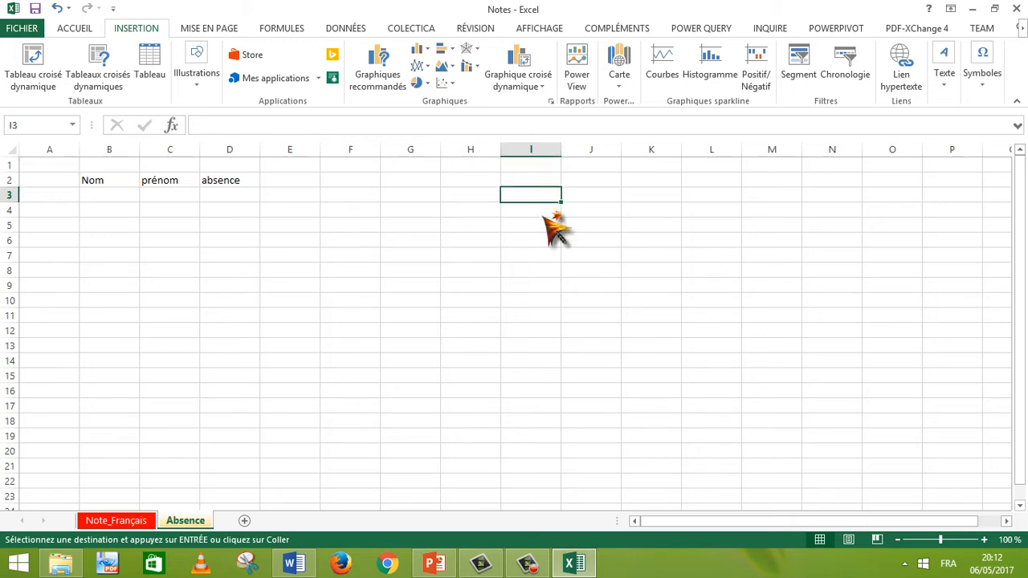
text(allez vers feuille absence)
click(591, 269)
drag(561, 150, 666, 149)
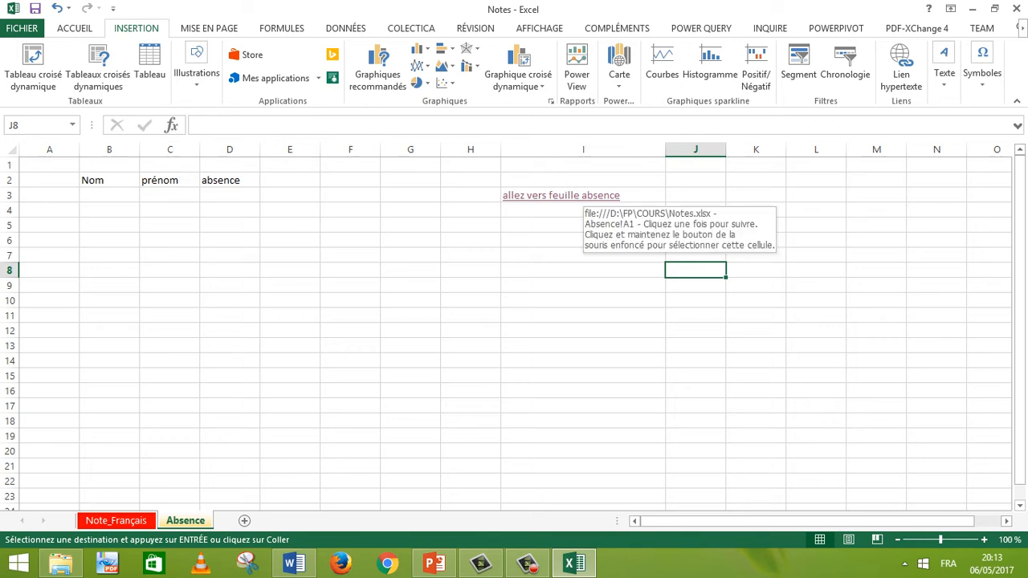
- Edit the hyperlink in cell I3 of Absence to point to cell A1 of the Note_Français sheet
right_click(575, 197)
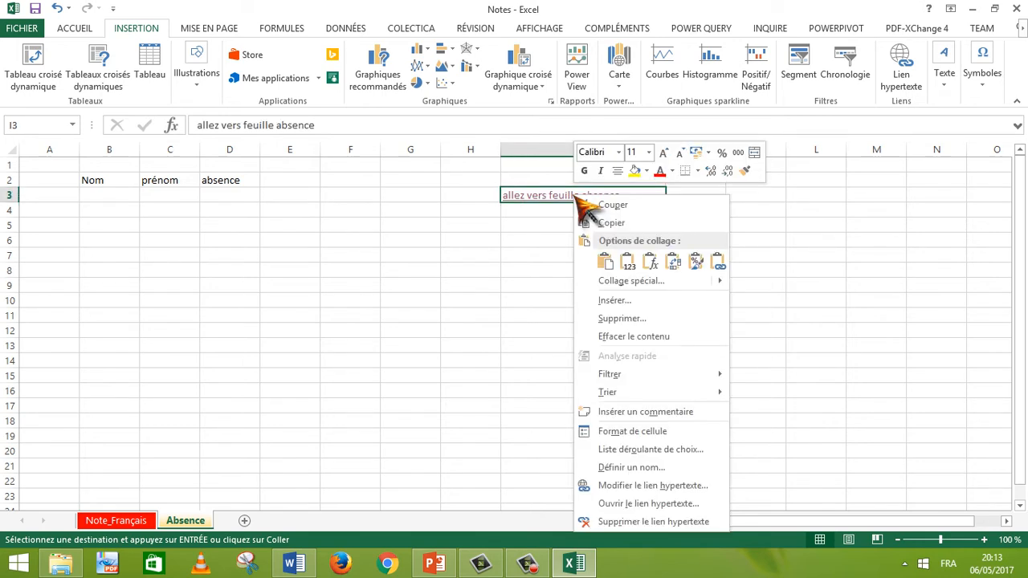
click(650, 487)
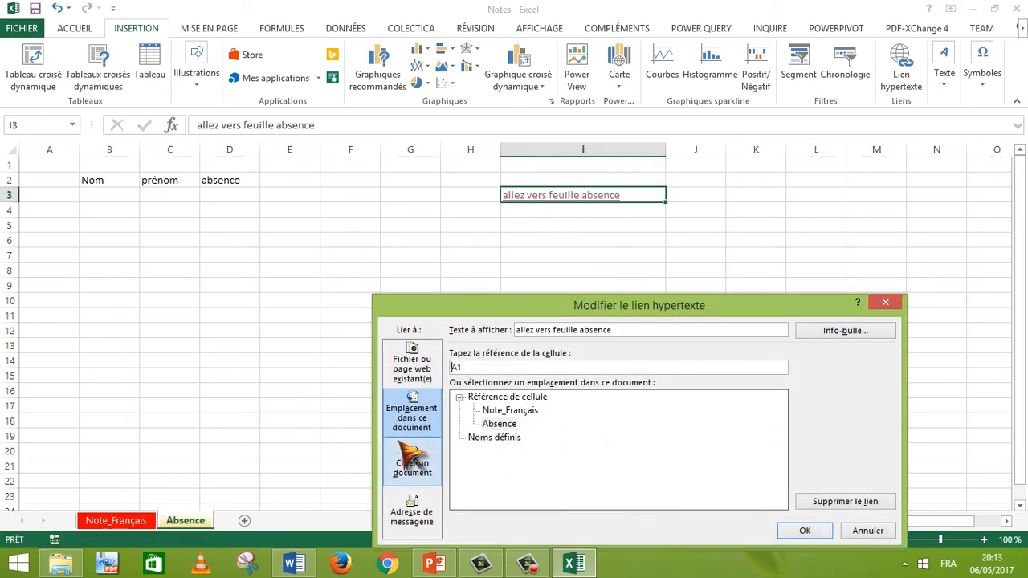
click(524, 413)
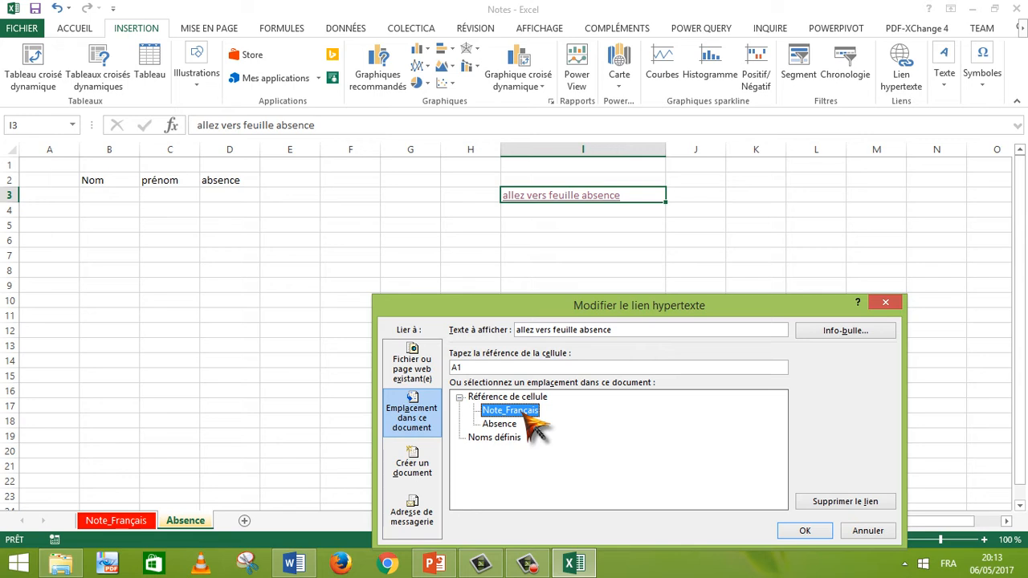
click(804, 531)
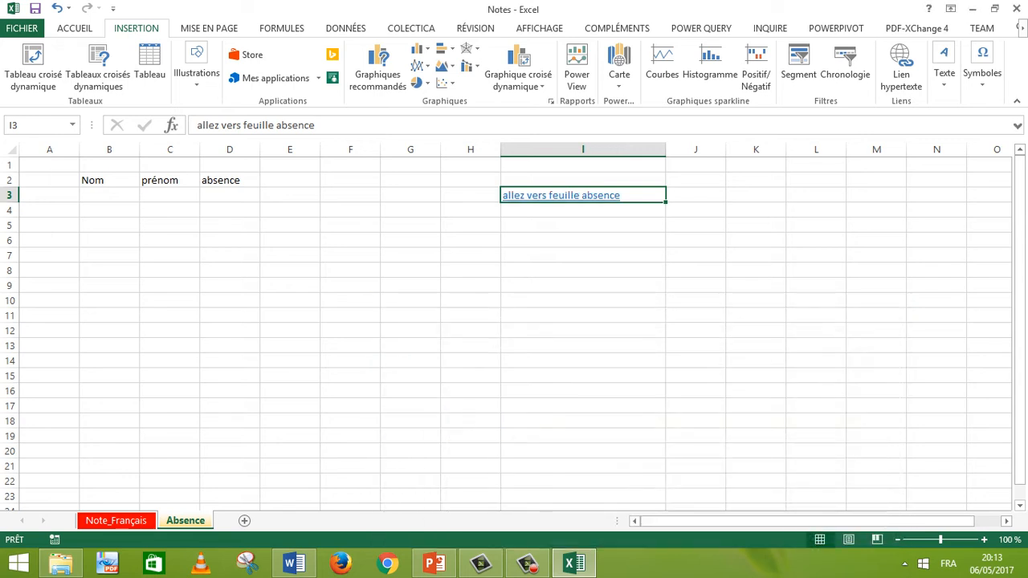
- Change the text in cell I3 of the Absence sheet to "allez vers feuille note français"
click(696, 331)
right_click(606, 195)
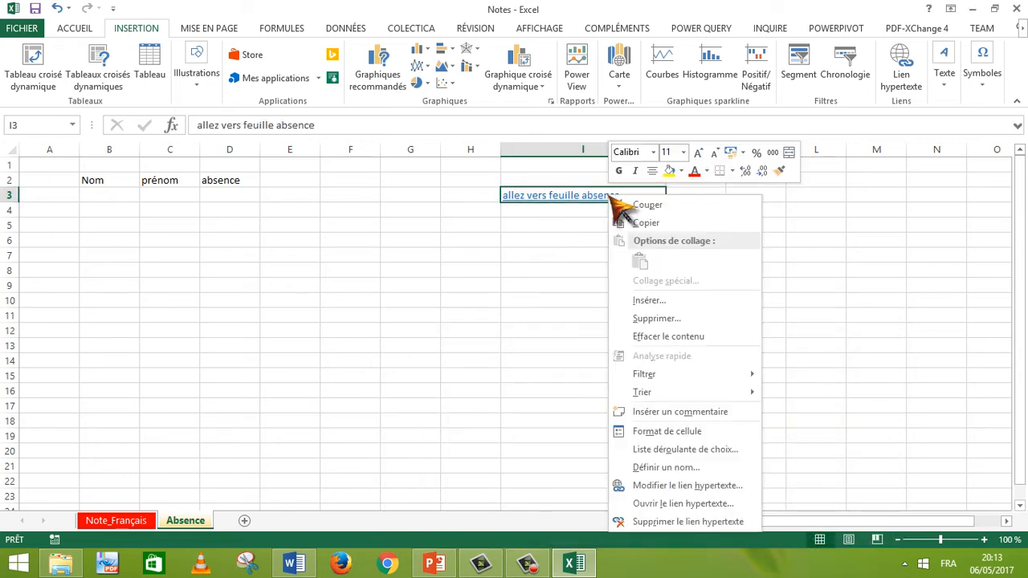
key(Escape)
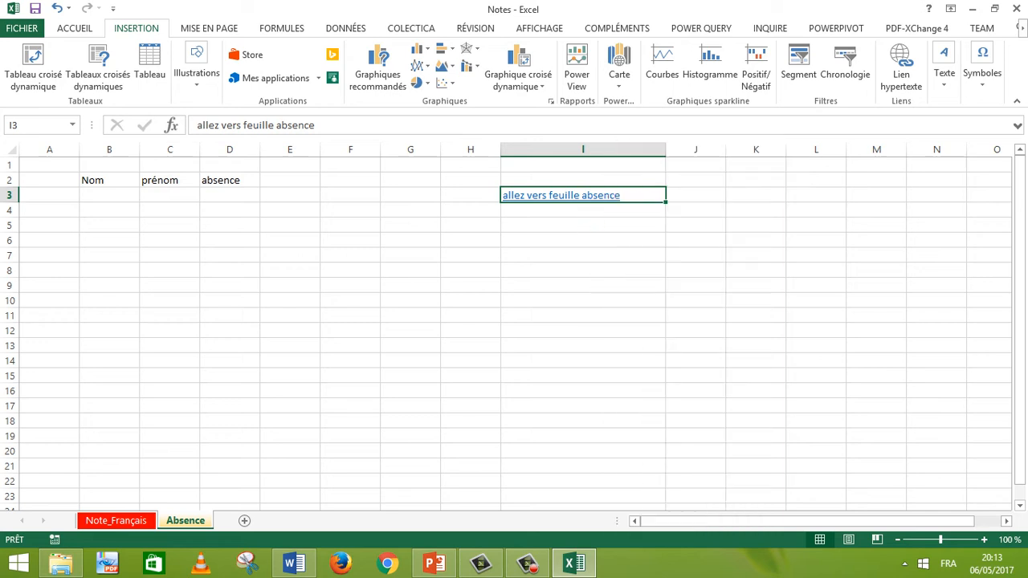
double_click(629, 196)
key(BackSpace)
key(BackSpace)
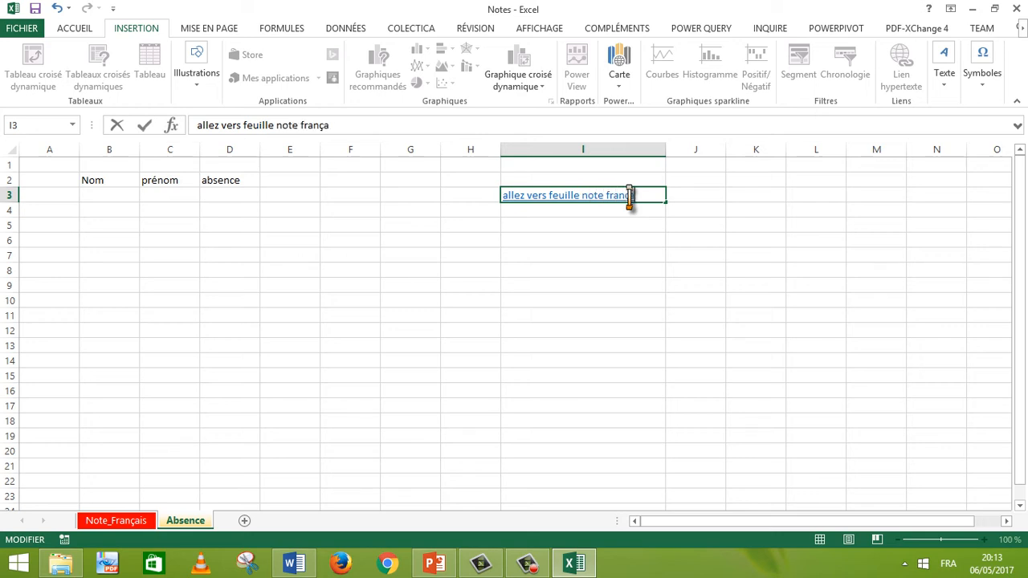
click(584, 255)
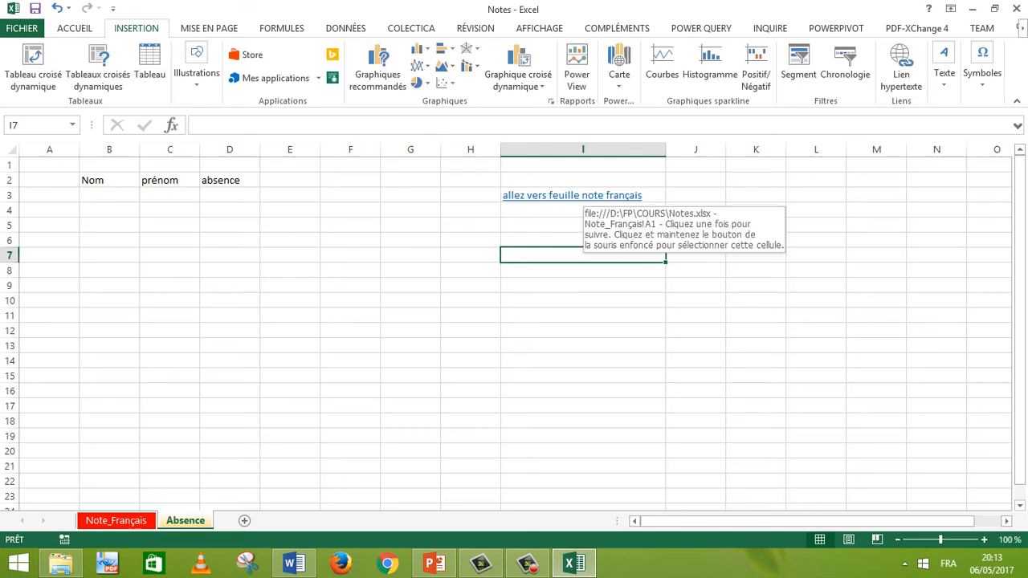
- Test the hyperlinks between Absence and Note_Français in both directions, and compare this with switching sheets directly, ending on Note_Français
click(575, 196)
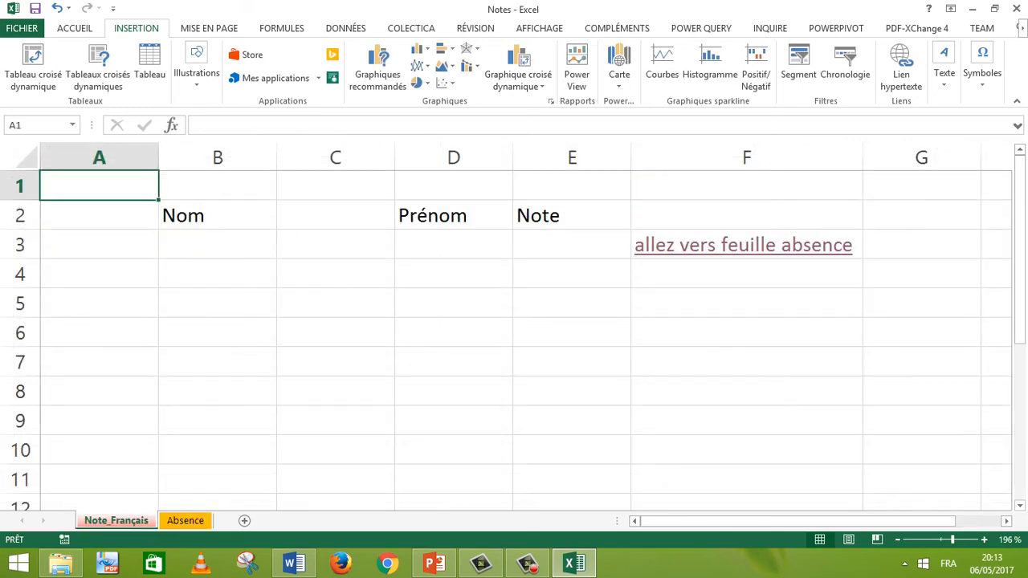
click(743, 245)
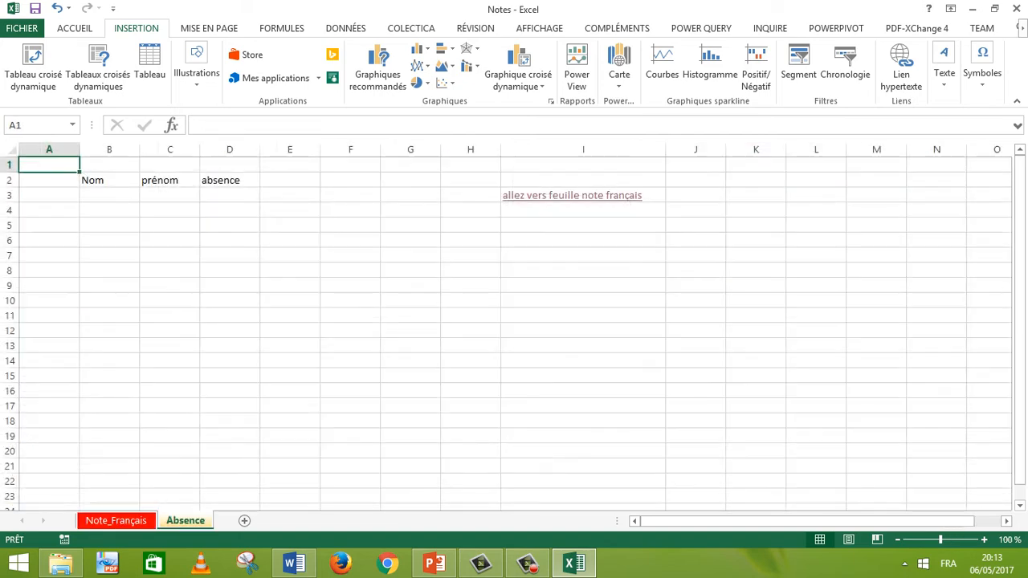
click(575, 196)
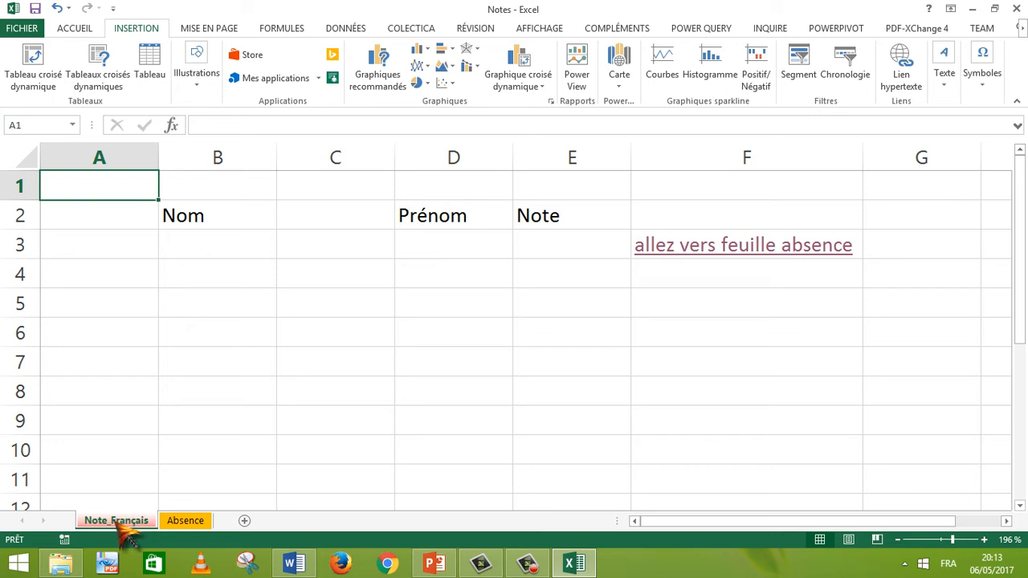
click(190, 526)
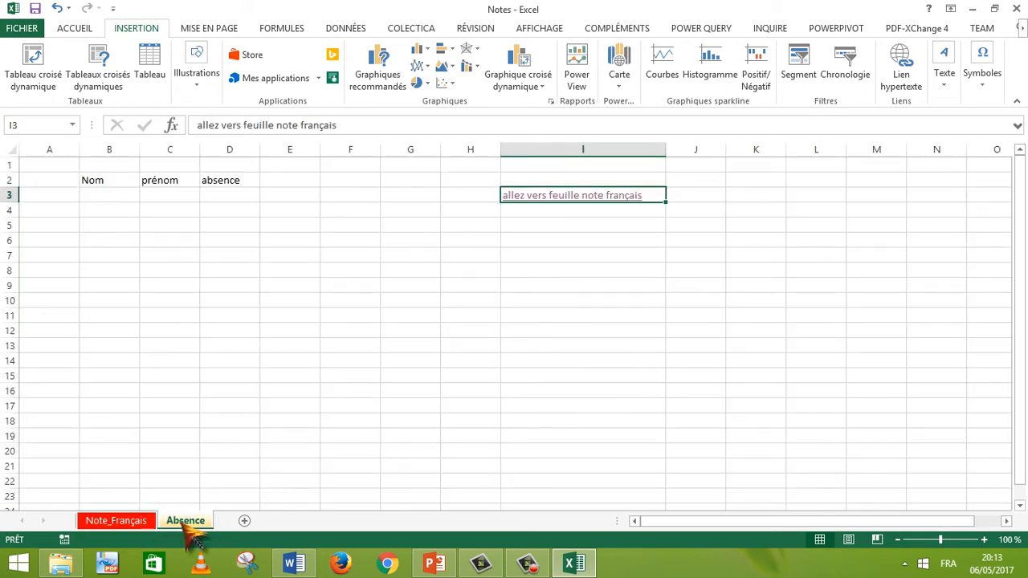
click(136, 526)
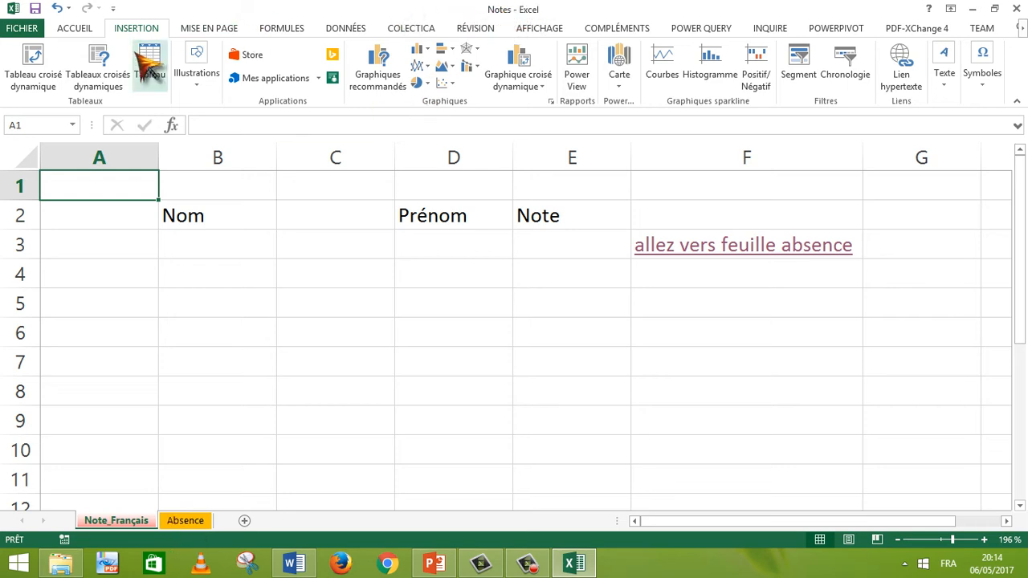
- Open the recently used workbook TP_ExcelSEG2017 from the D: » FP » COURS folder
click(24, 32)
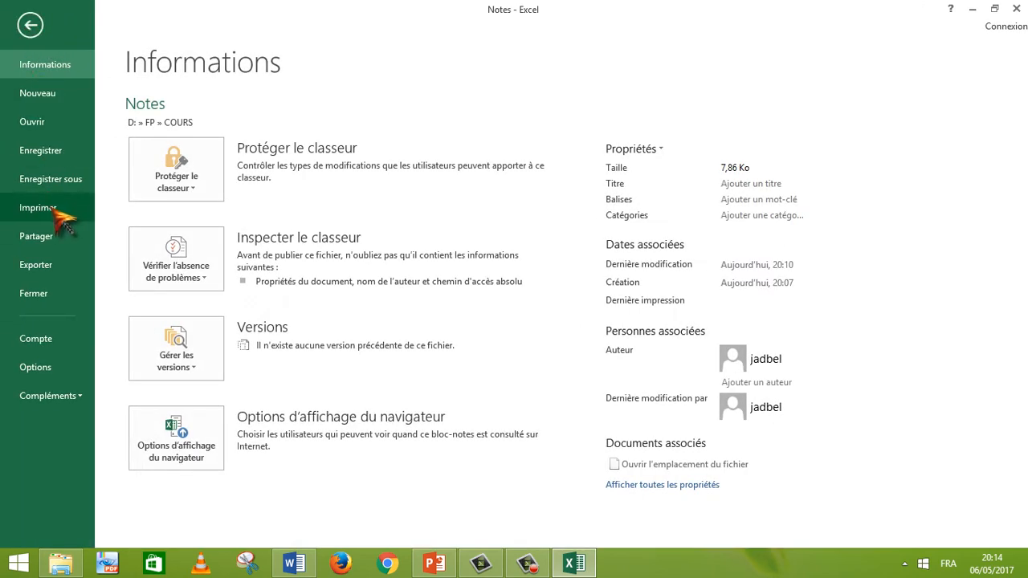
click(30, 24)
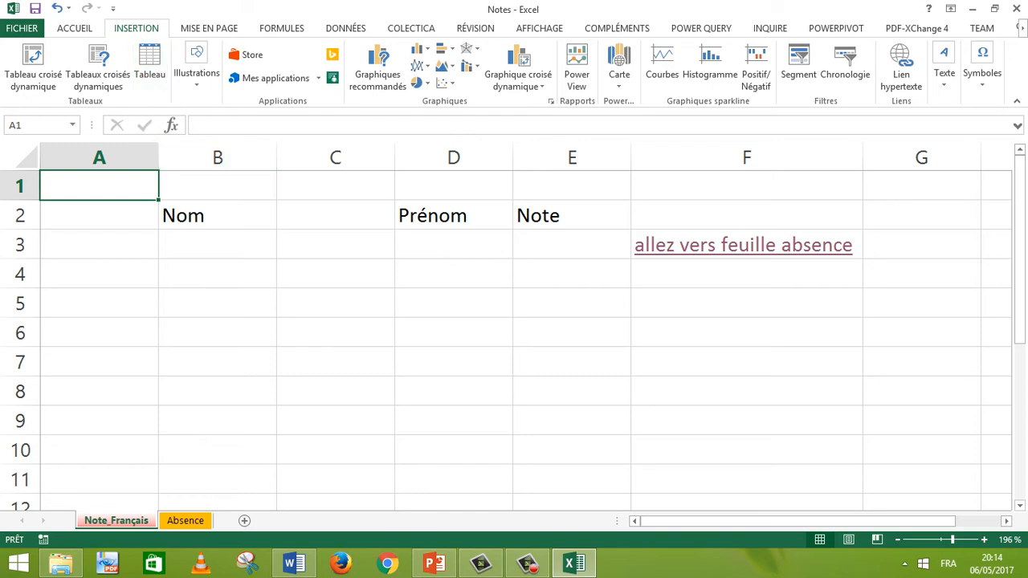
click(31, 32)
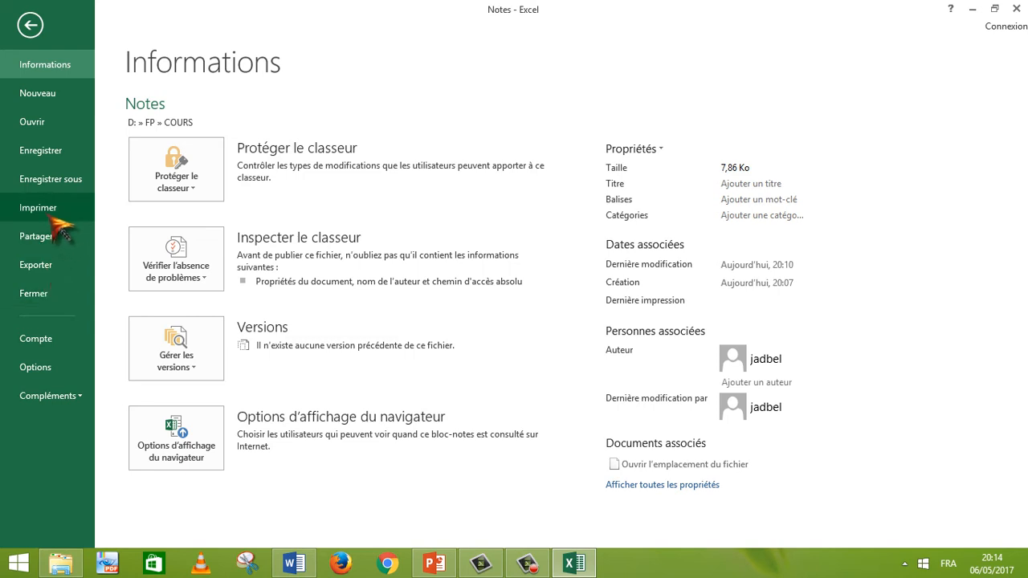
click(49, 127)
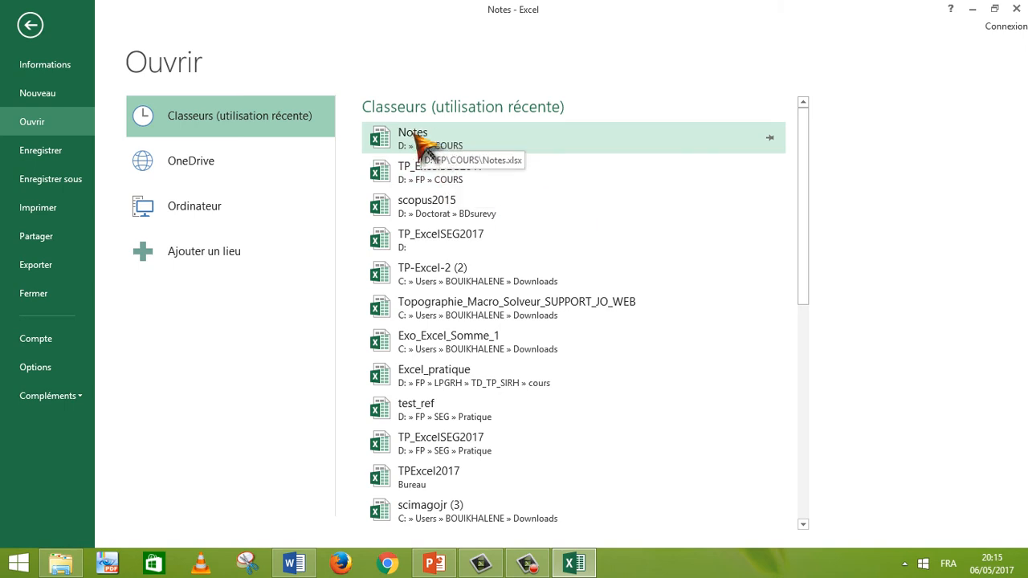
click(445, 174)
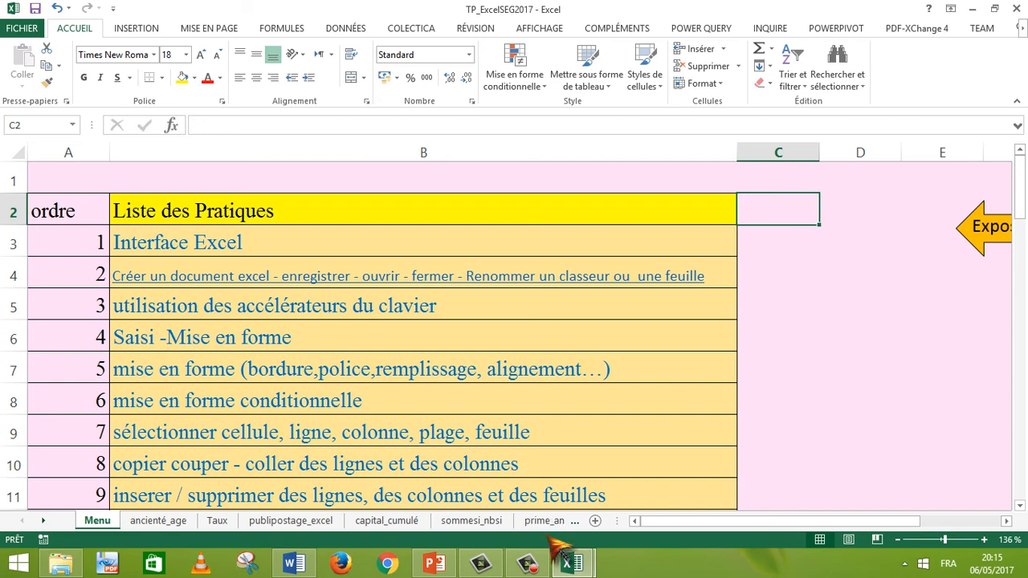
- Switch back to the Notes workbook and close it, saving the changes
click(571, 563)
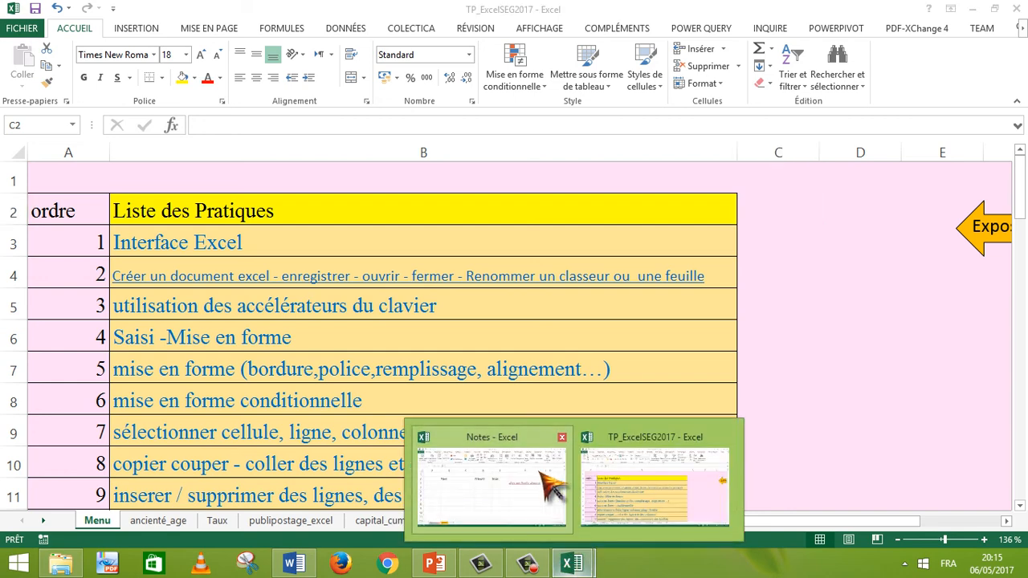
click(553, 486)
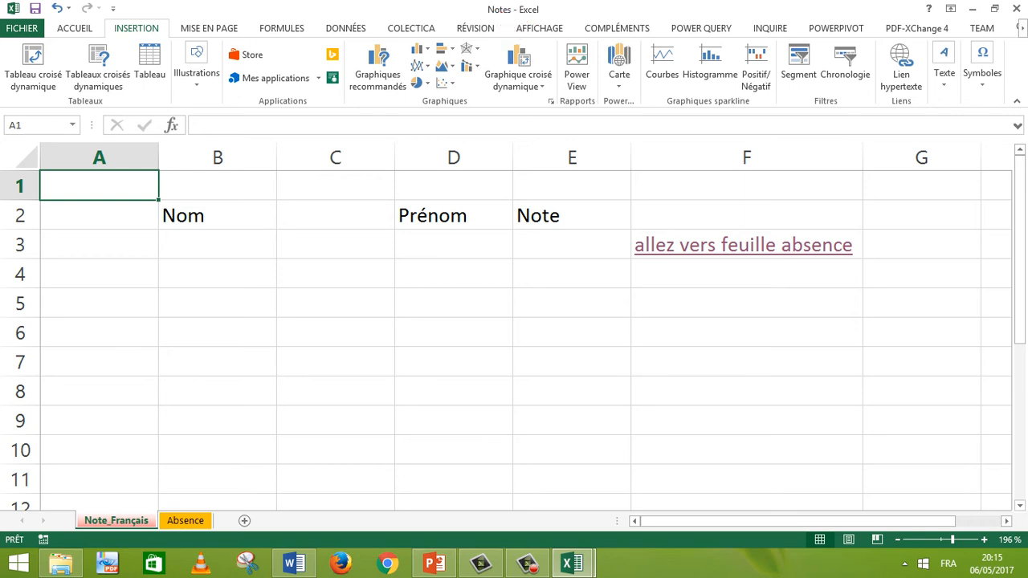
click(24, 28)
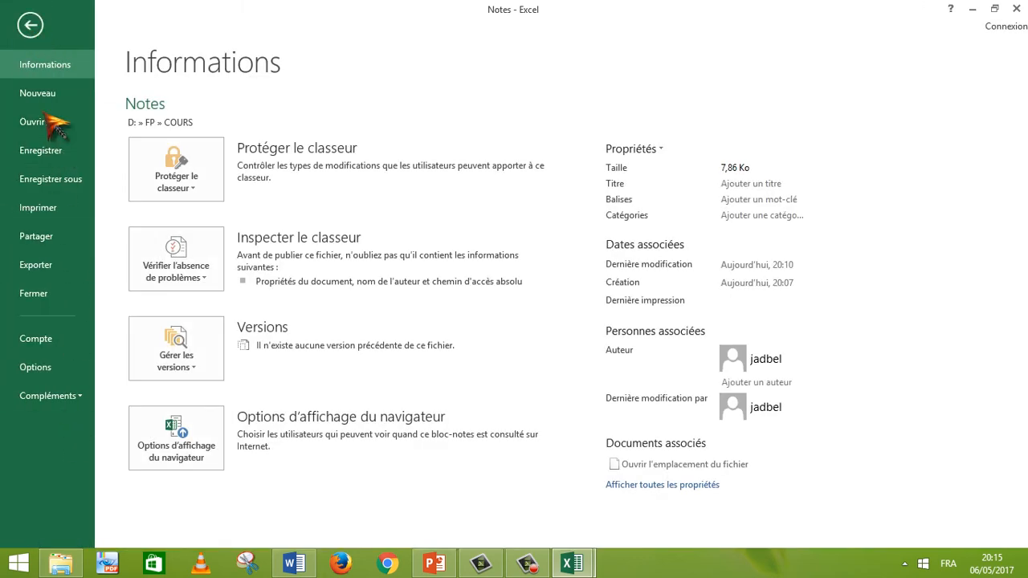
click(31, 24)
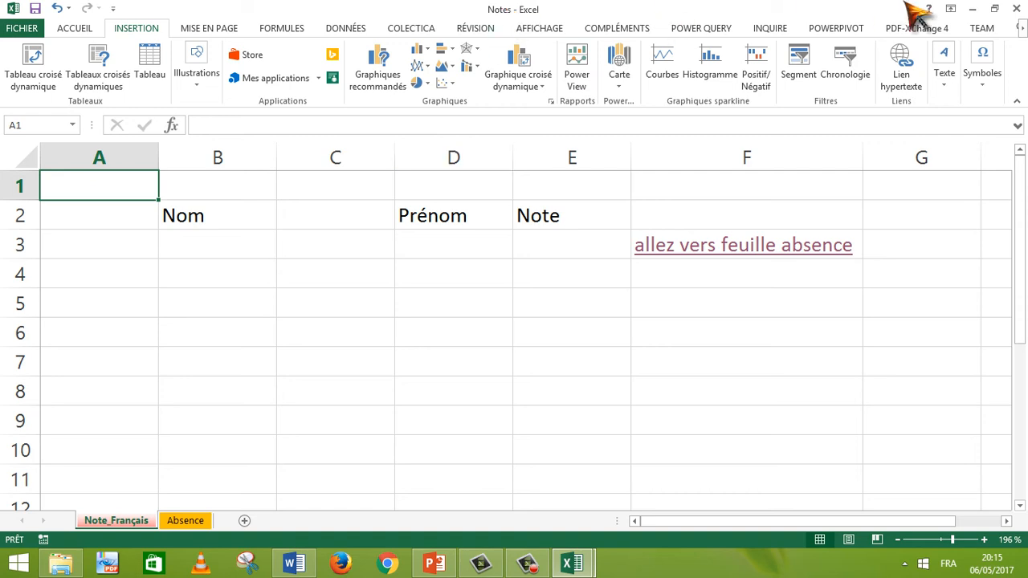
click(1018, 8)
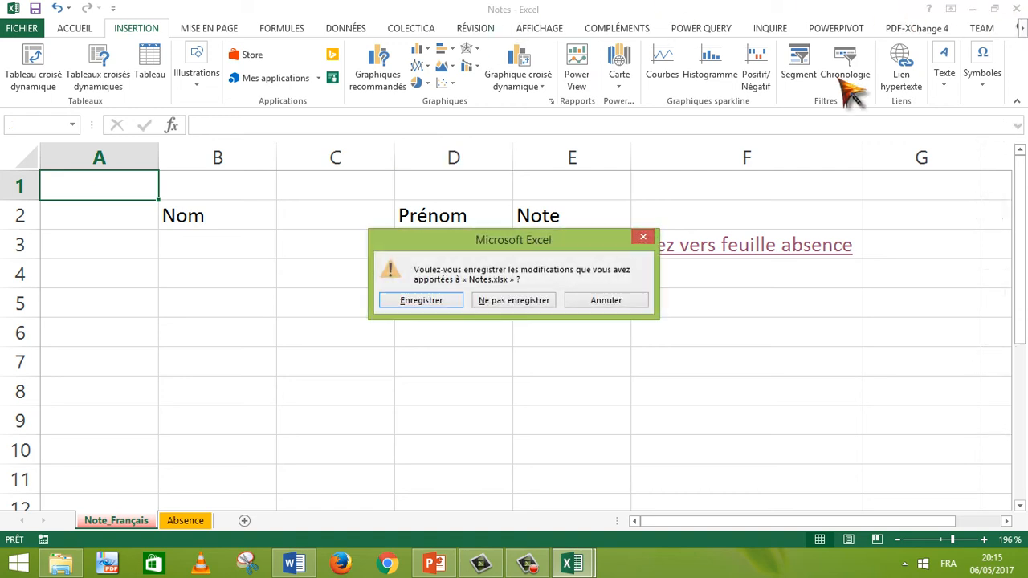
click(431, 303)
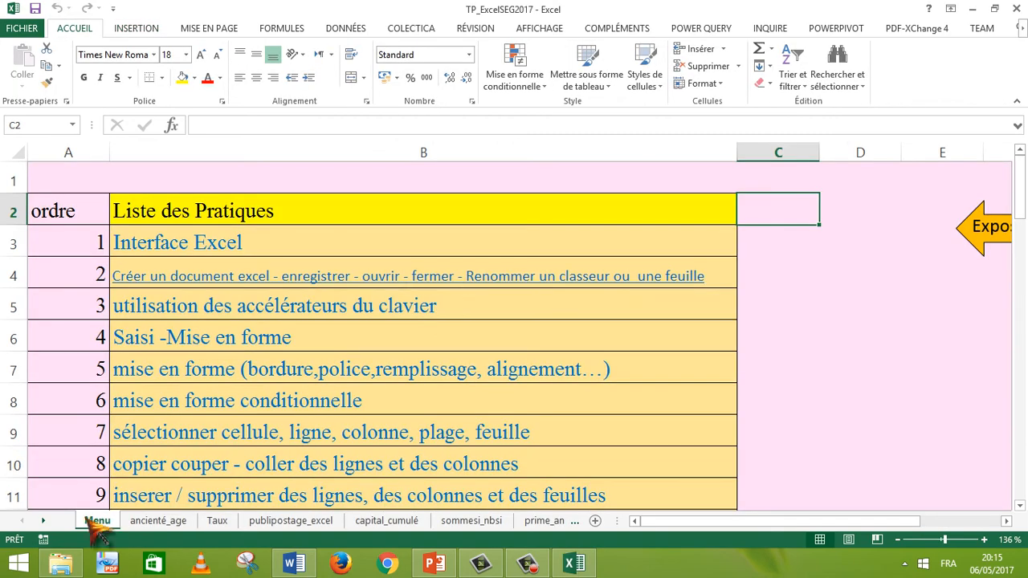
click(61, 563)
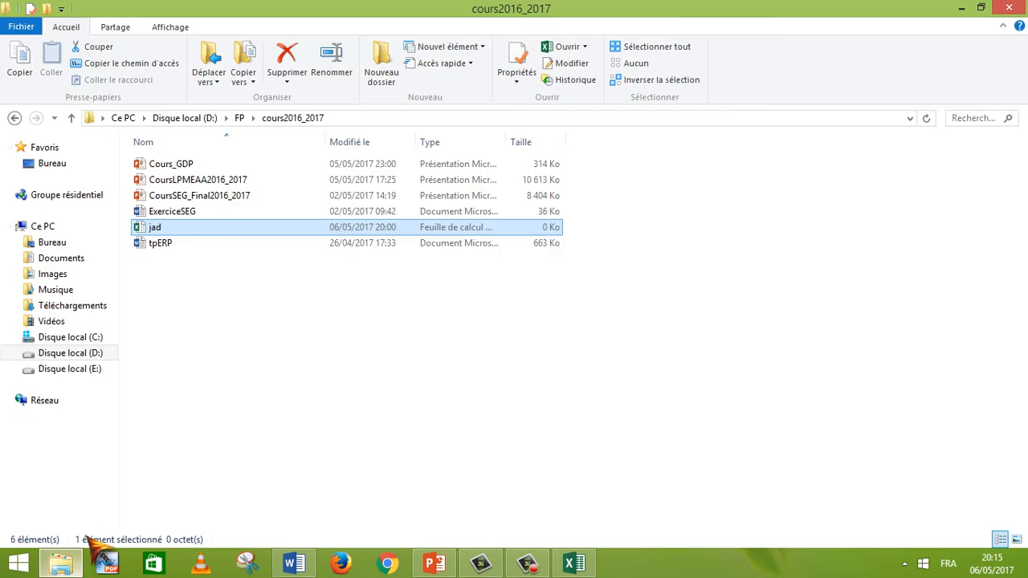
click(229, 339)
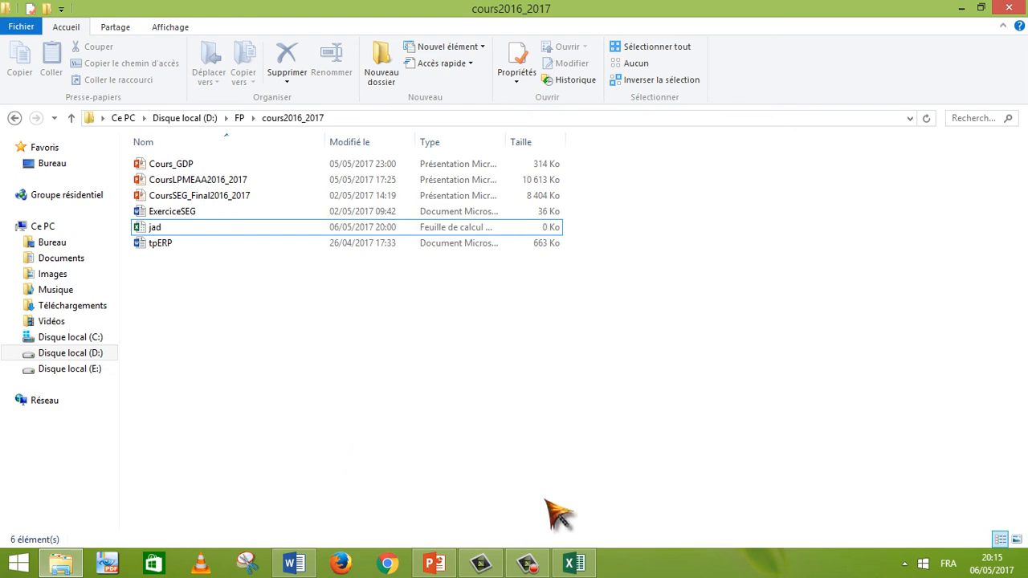
click(576, 564)
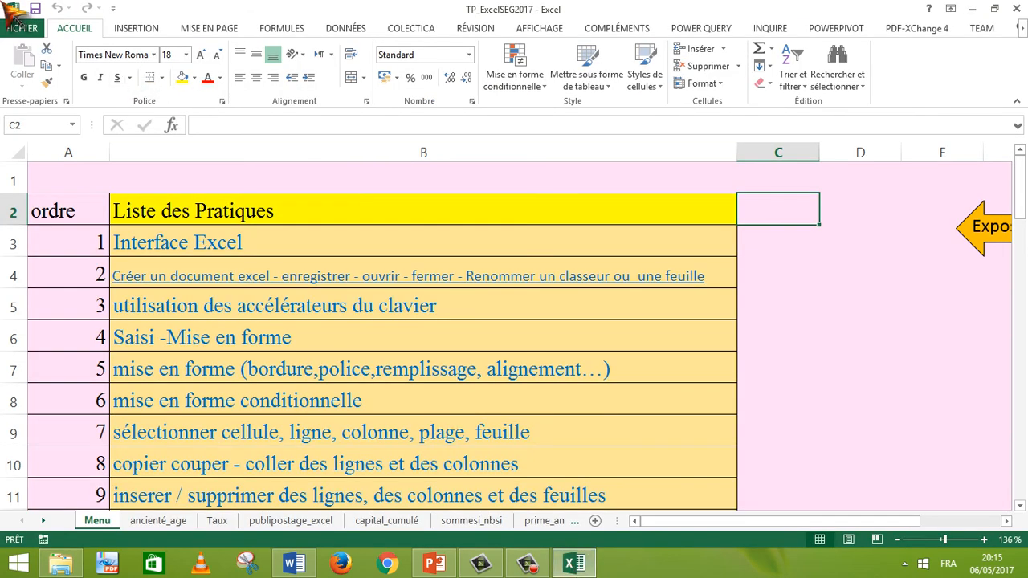
- Reopen the Notes workbook from the list of recently used workbooks
click(21, 28)
click(46, 128)
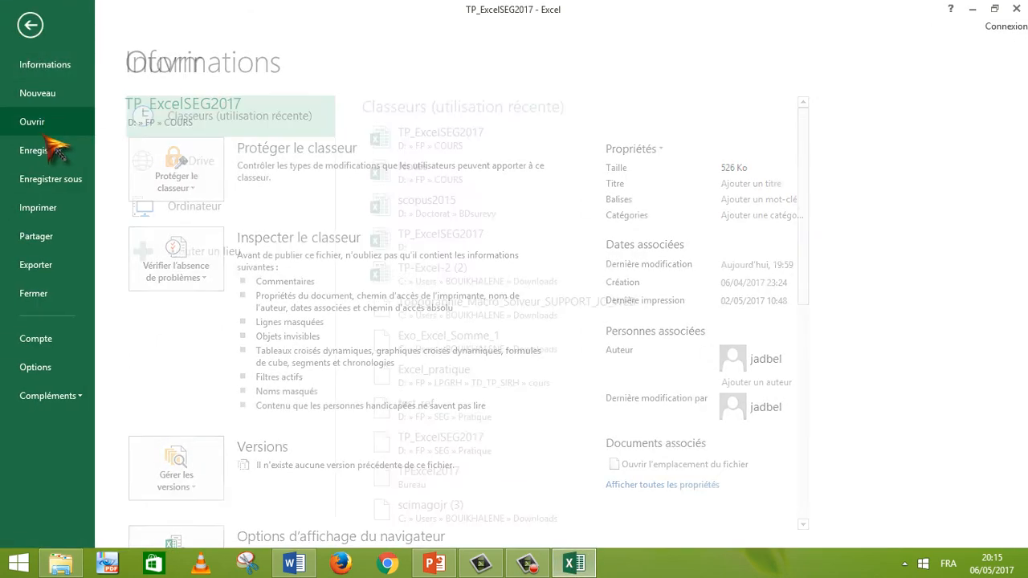
click(418, 174)
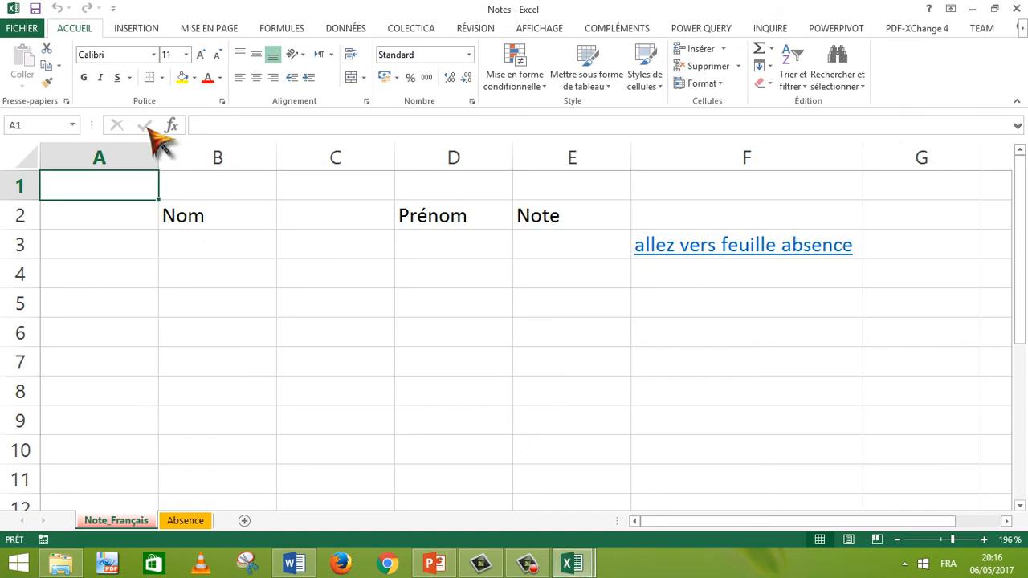
- Look up the Notes workbook's full folder path in the Save As dialog, and return to the sheet without saving
click(22, 29)
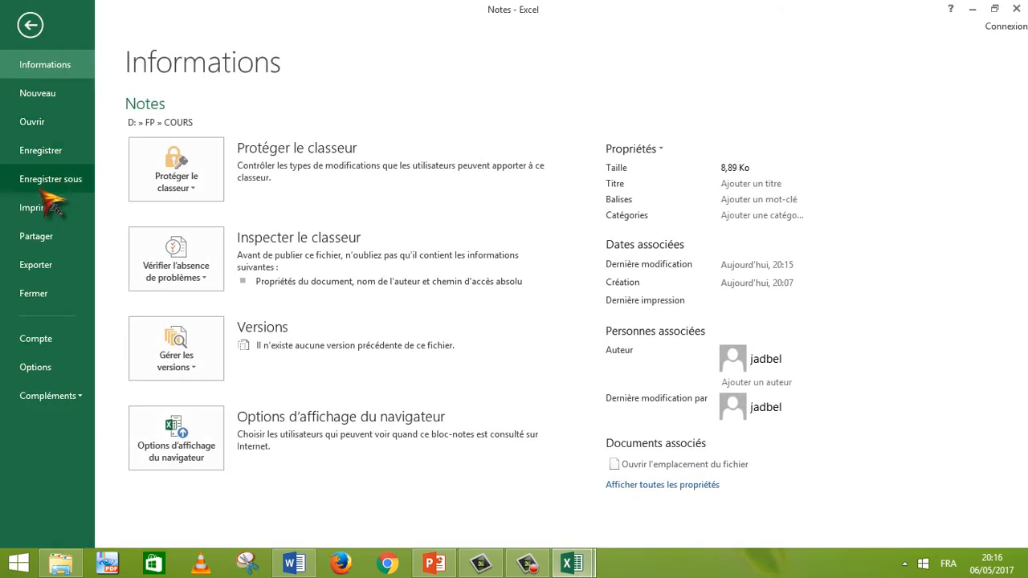
click(56, 180)
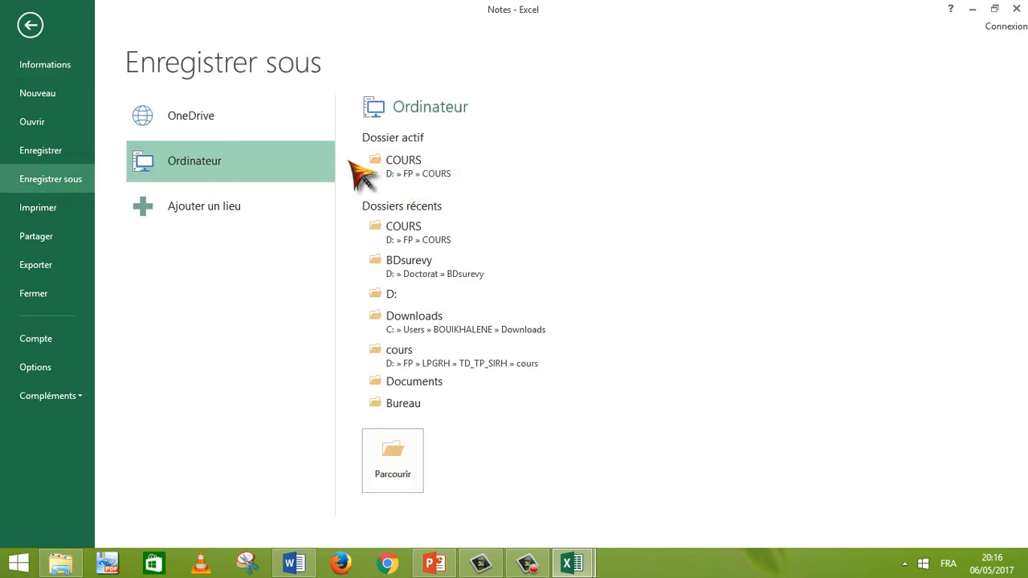
click(406, 161)
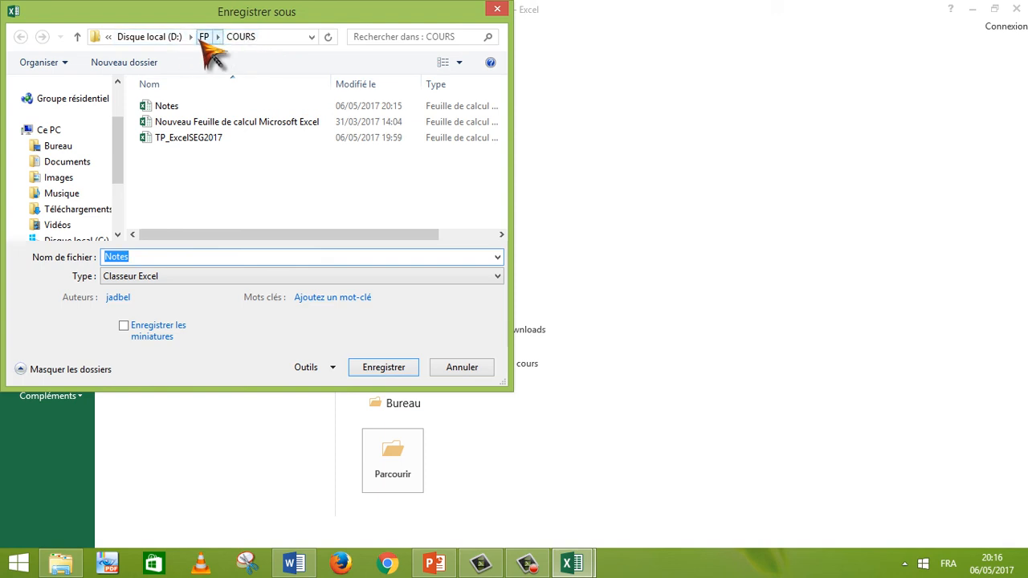
click(266, 36)
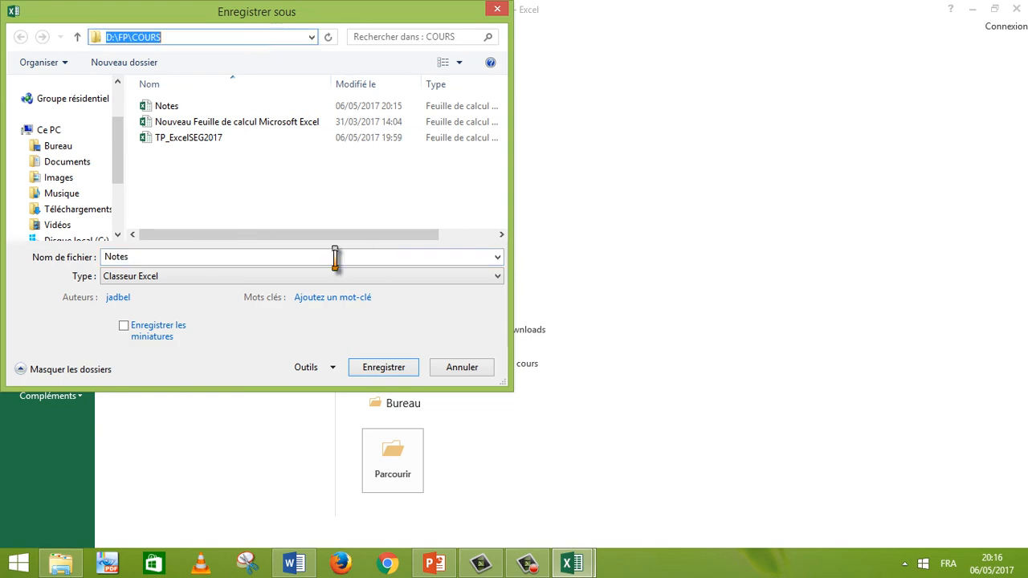
click(461, 367)
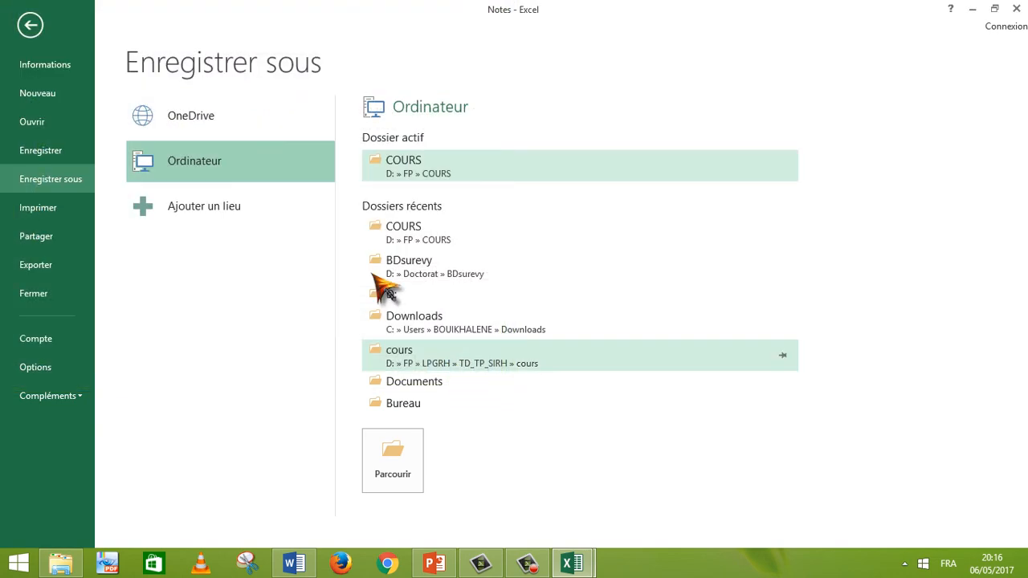
click(31, 27)
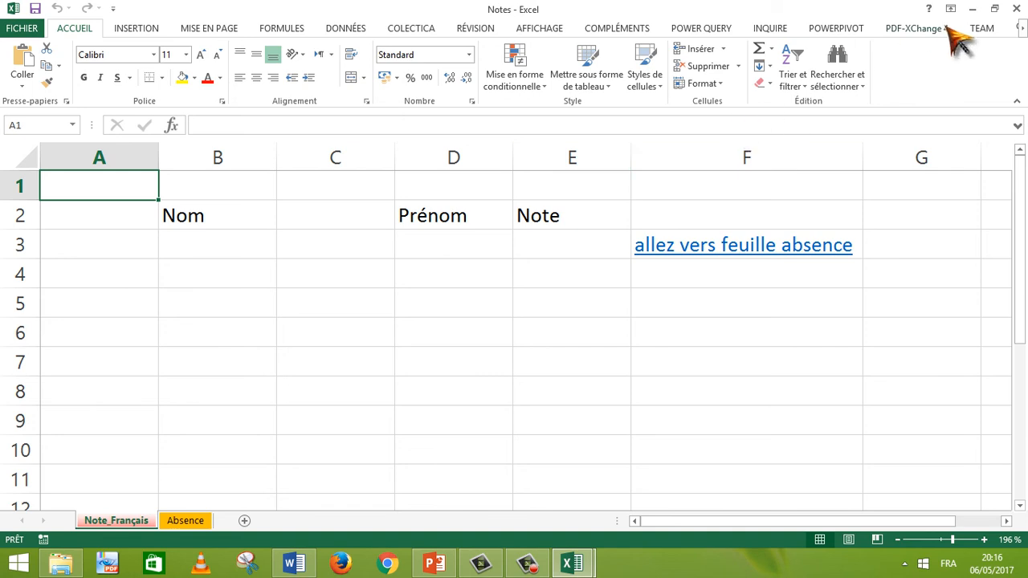
- Close the Notes workbook, switch to File Explorer and go to the folder D:\FP\COURS
mouse_move(1022, 8)
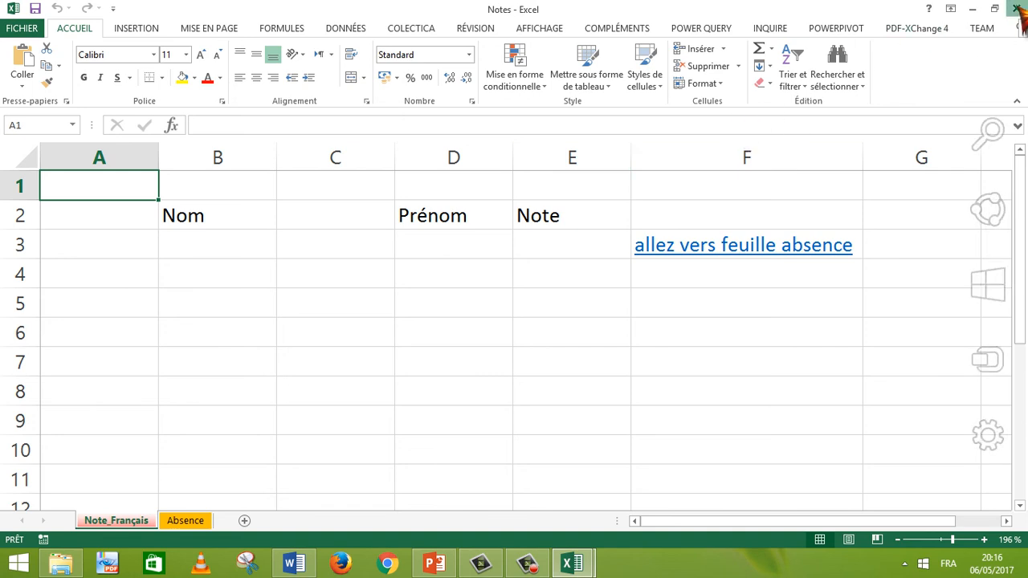
click(1018, 9)
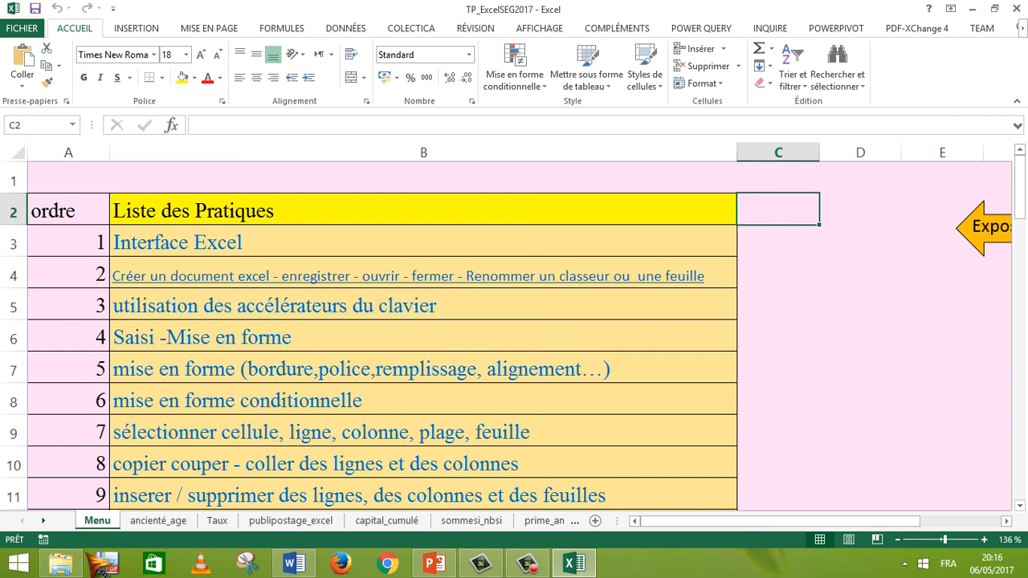
click(61, 564)
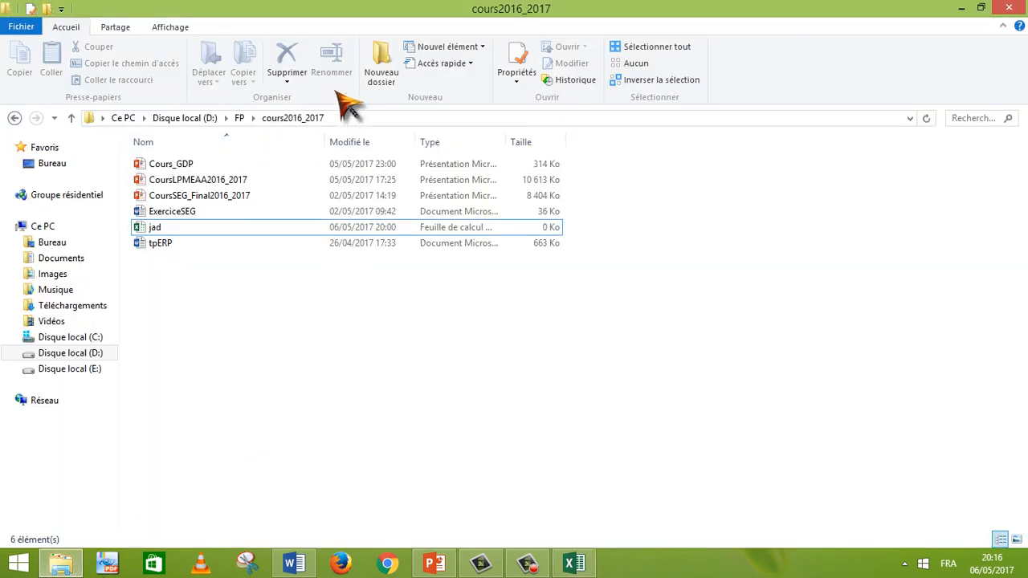
click(344, 118)
text(D:\FP\COURS)
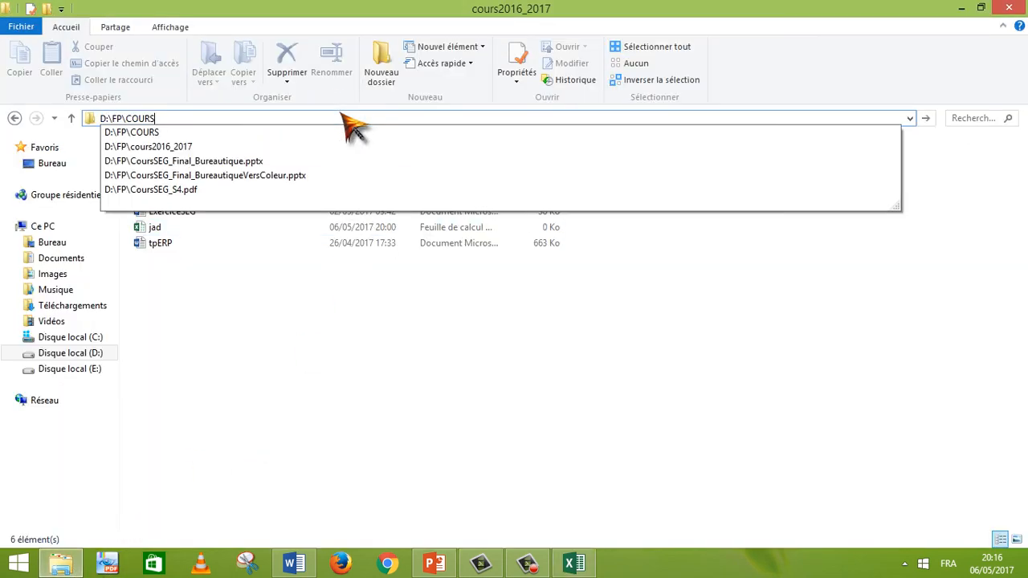
key(Return)
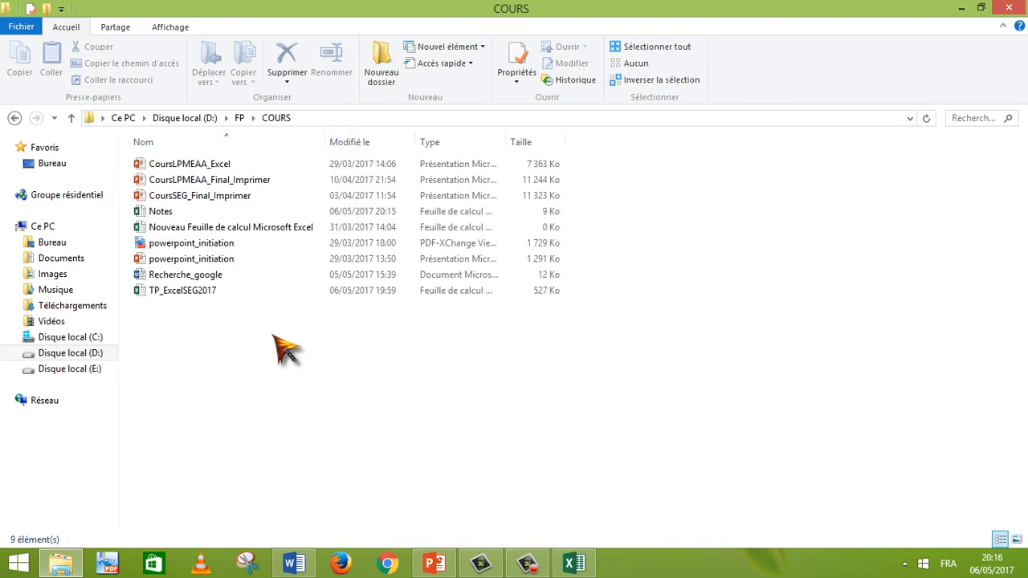
- Rename the Notes workbook file in the COURS folder as Notes_etudiant
right_click(171, 219)
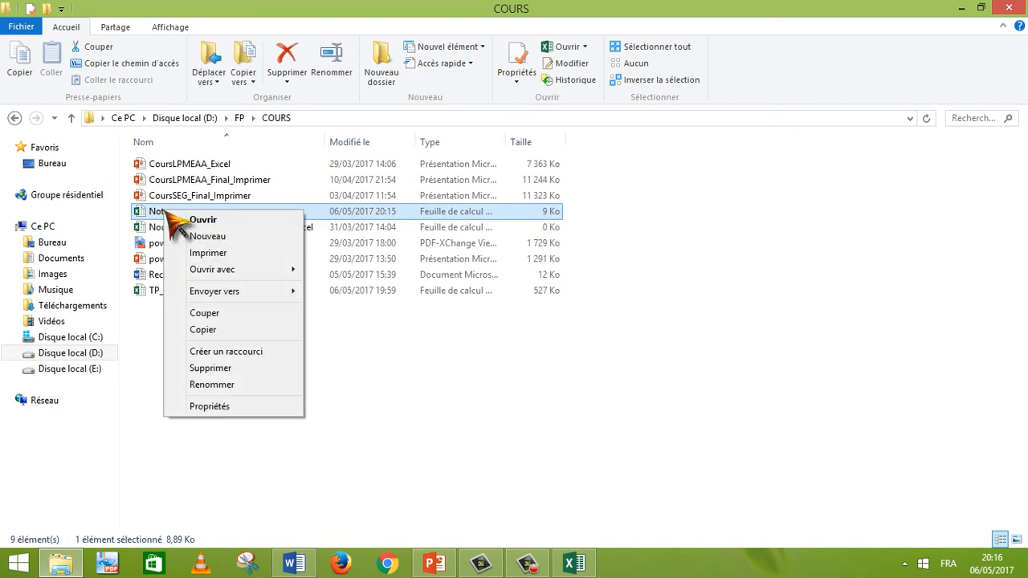
click(211, 385)
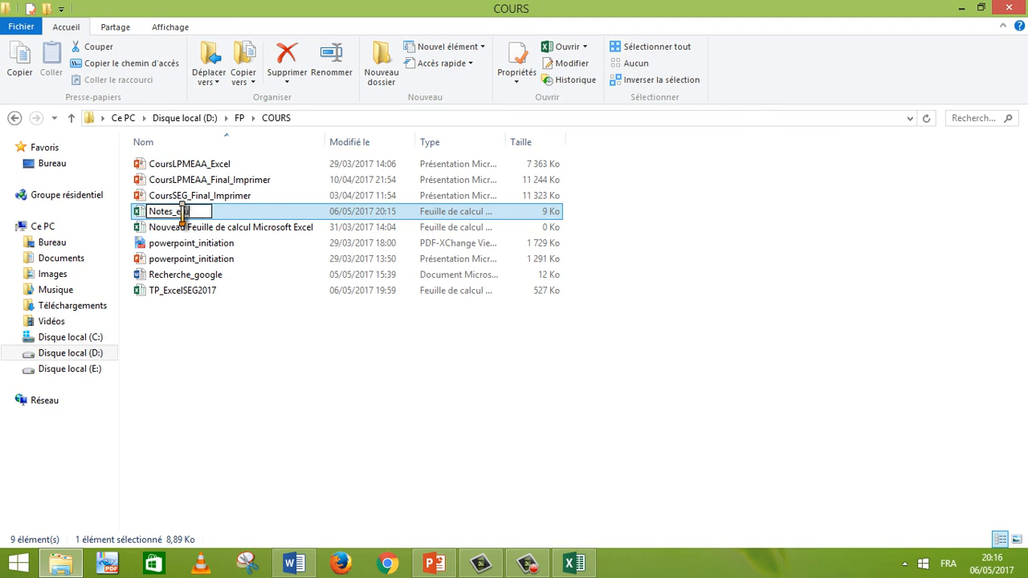
click(273, 349)
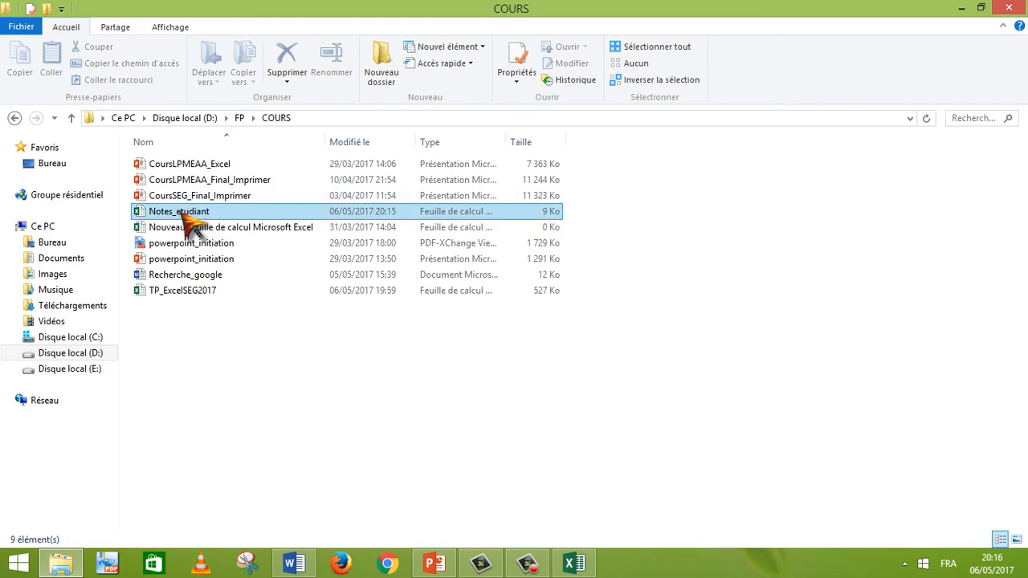